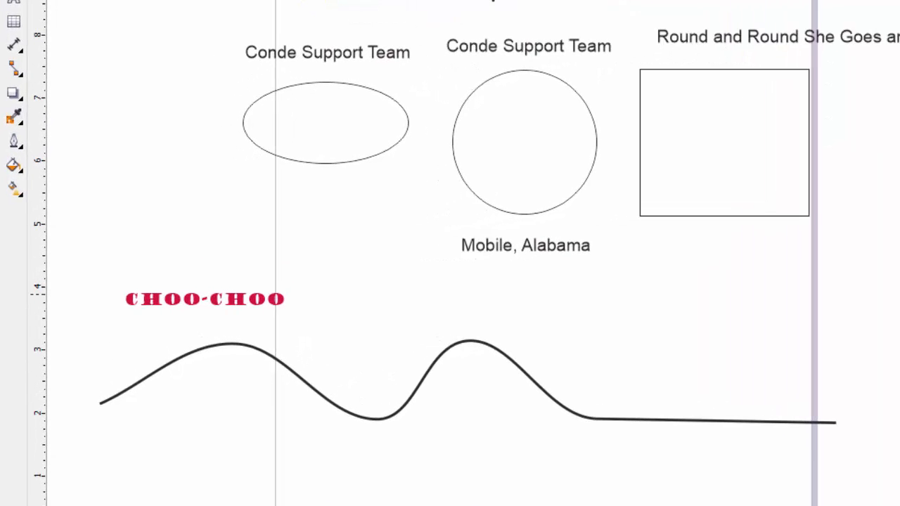
- Fit the red CHOO-CHOO text to the wavy curve, placing it over the first hill at a 0.125 in offset
left_click(205, 296)
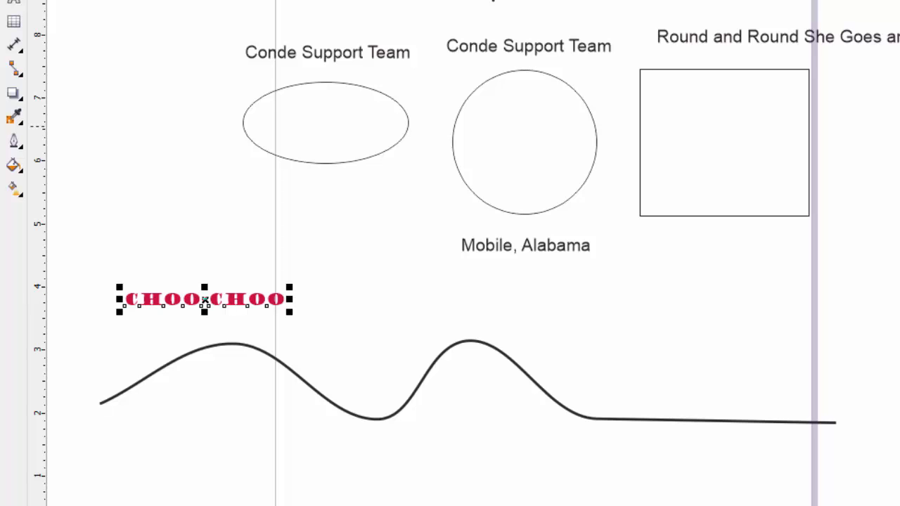
left_click(367, 0)
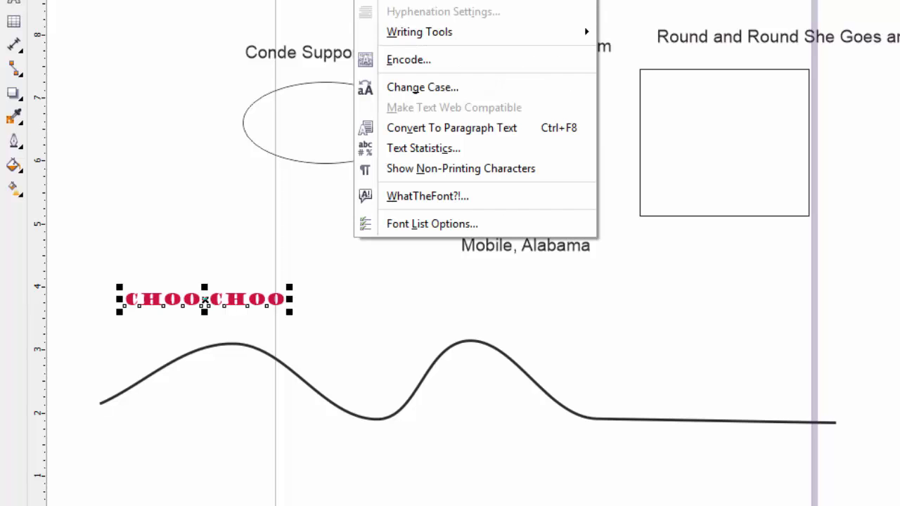
left_click(422, 0)
left_click(366, 0)
left_click(337, 57)
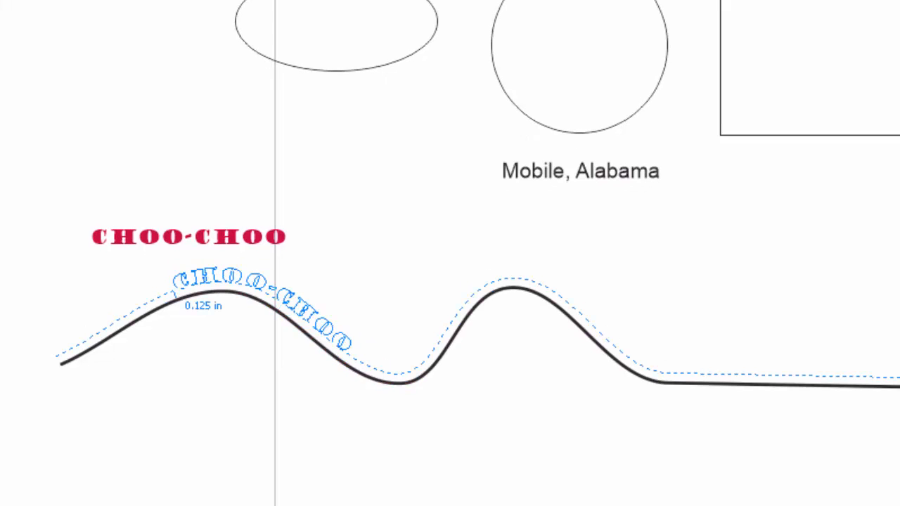
left_click(174, 291)
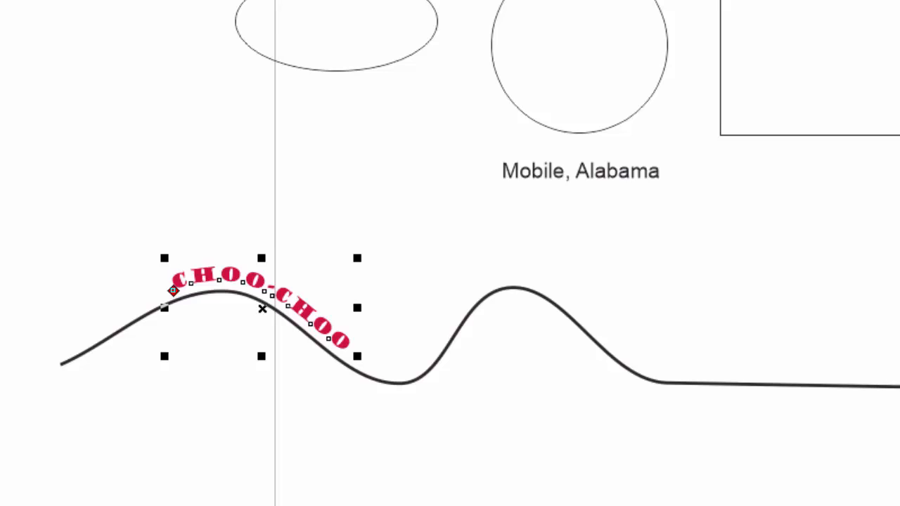
- Slide the CHOO-CHOO text along the wavy curve to its far end and back to the start of the first hill
left_click_drag(174, 290, 365, 281)
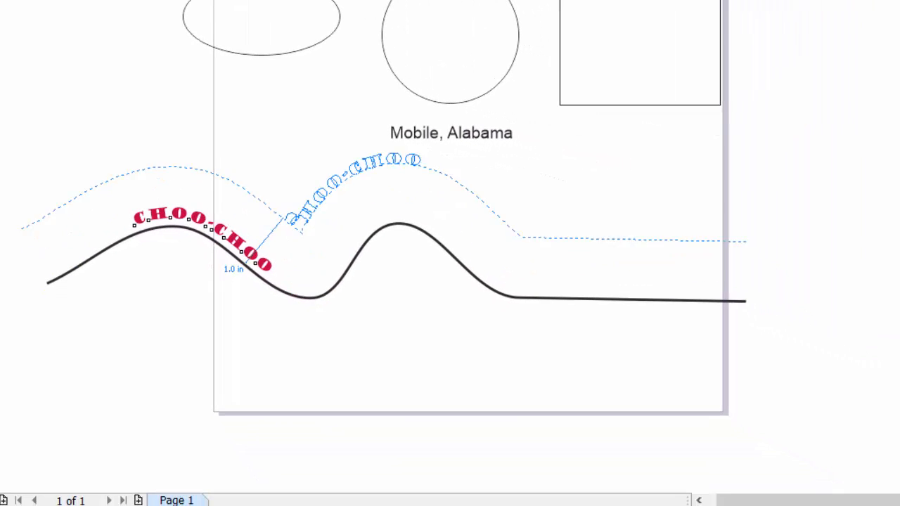
left_click_drag(257, 255, 563, 299)
left_click_drag(562, 253, 584, 299)
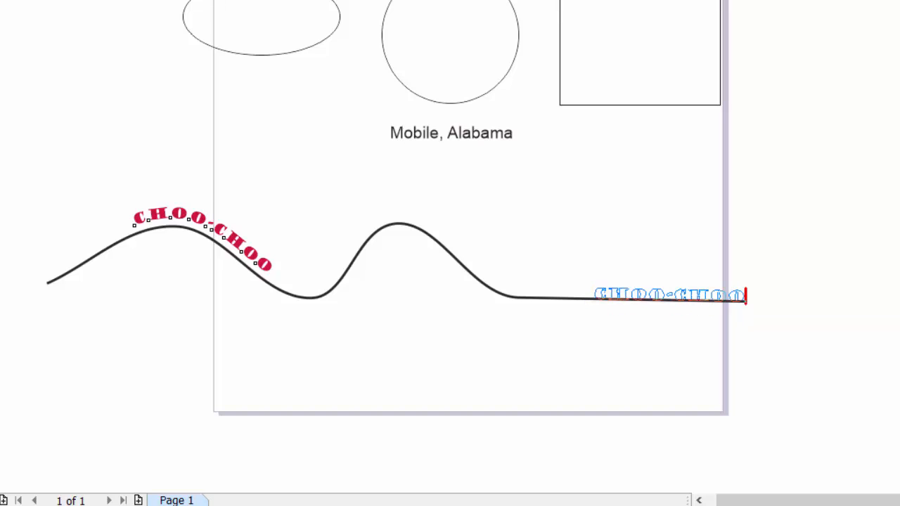
left_click_drag(594, 299, 154, 204)
left_click_drag(97, 227, 58, 267)
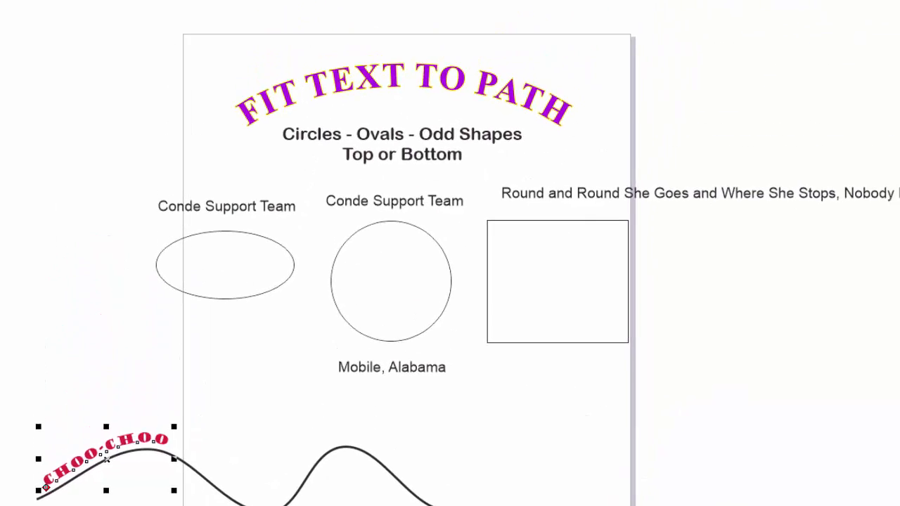
- Fit the Conde Support Team text above the oval to the oval's upper edge, outside the outline
key("z")
left_click_drag(133, 322, 287, 427)
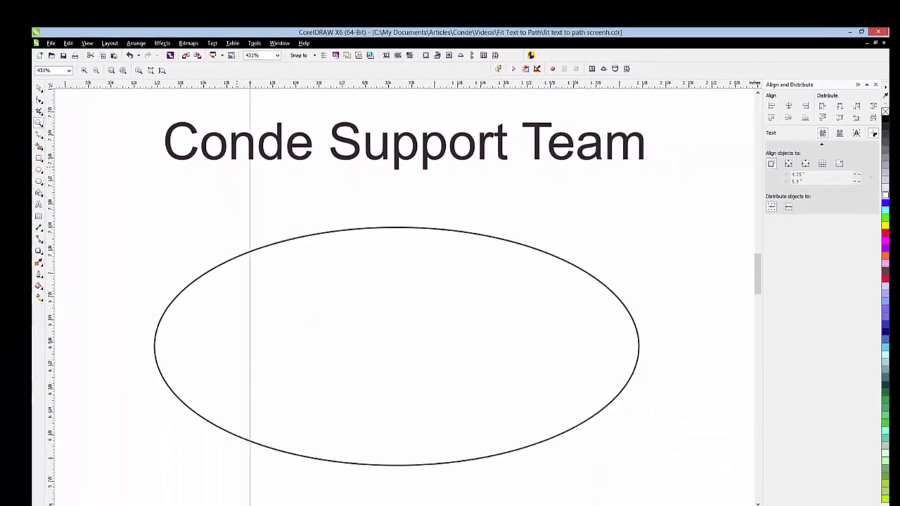
left_click(43, 87)
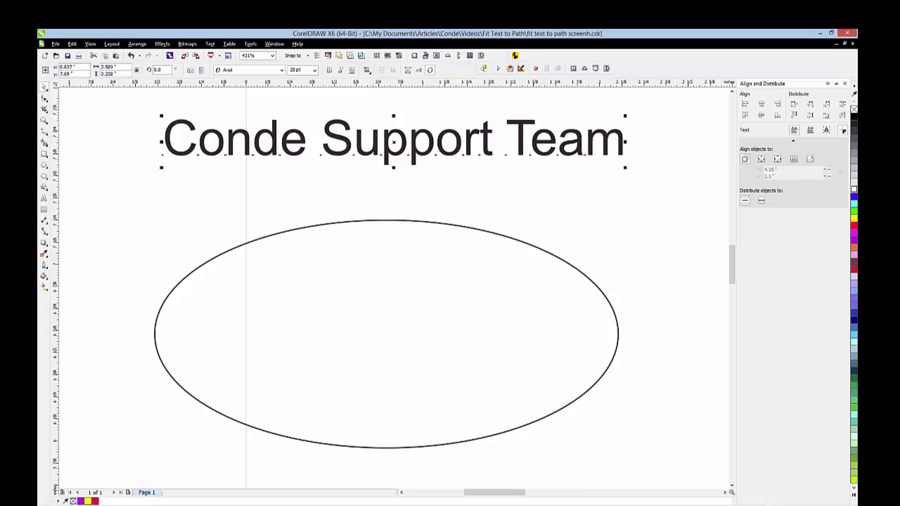
left_click(210, 43)
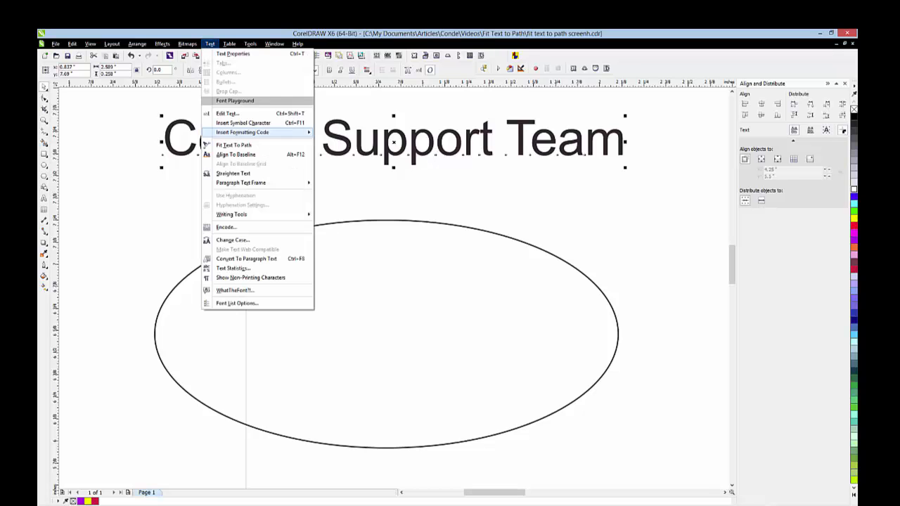
left_click(232, 145)
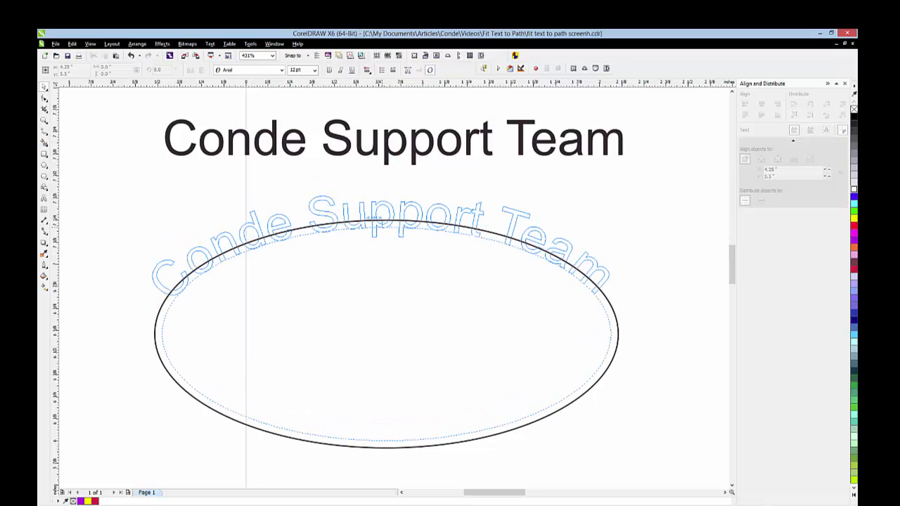
left_click(587, 256)
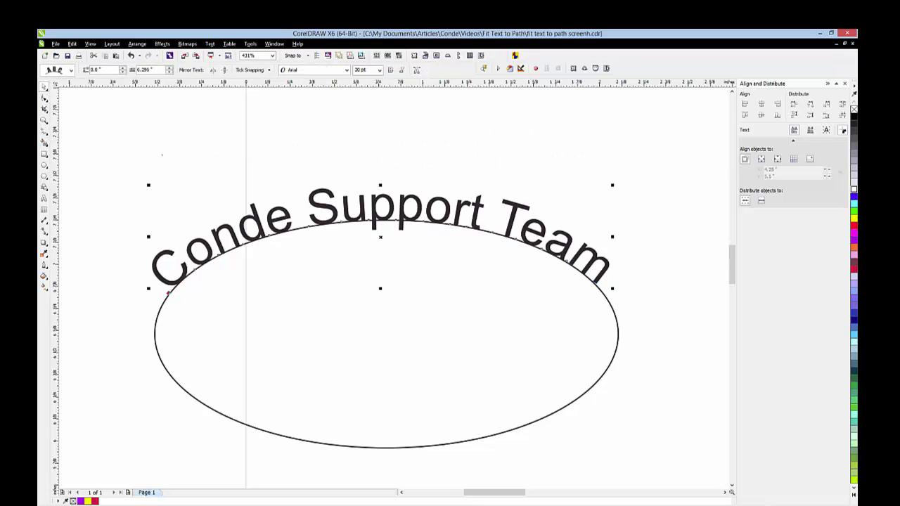
key("Escape")
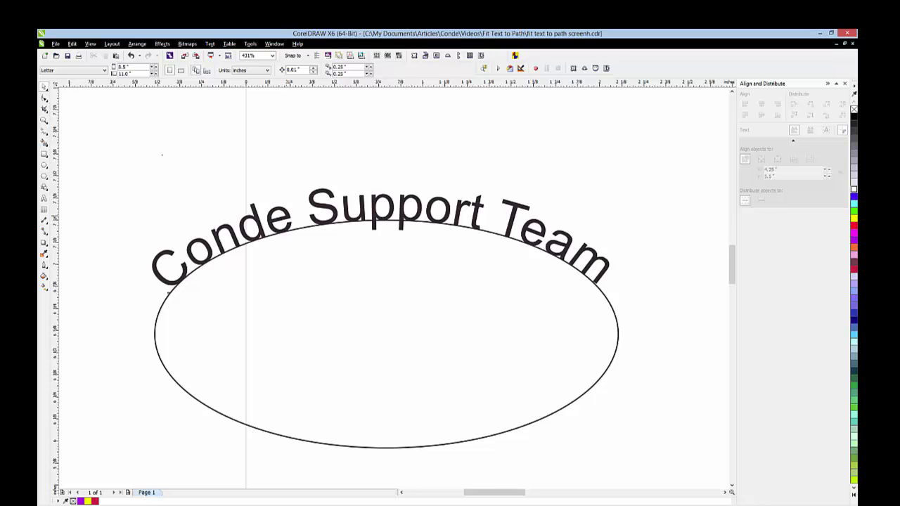
left_click(374, 213)
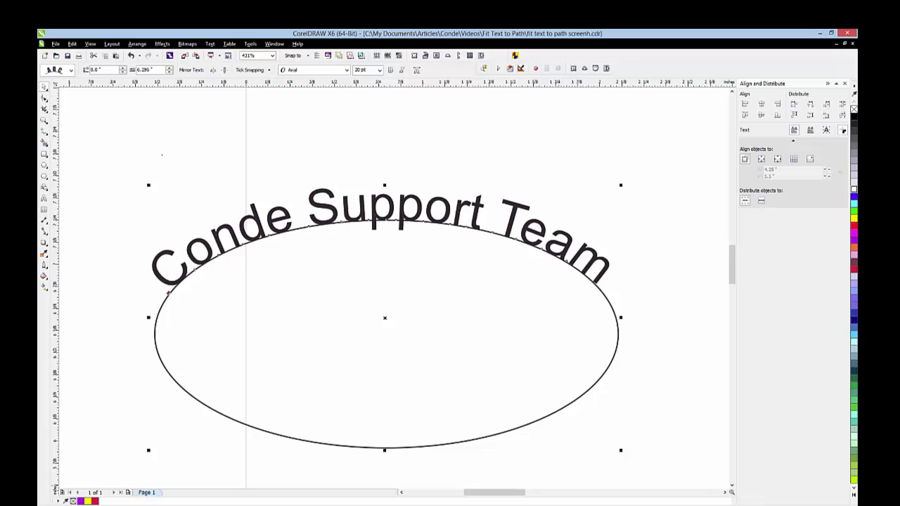
- Fit the Conde Support Team text above the circle to the circle, centred on its top with no offset
left_click_drag(495, 492, 545, 492)
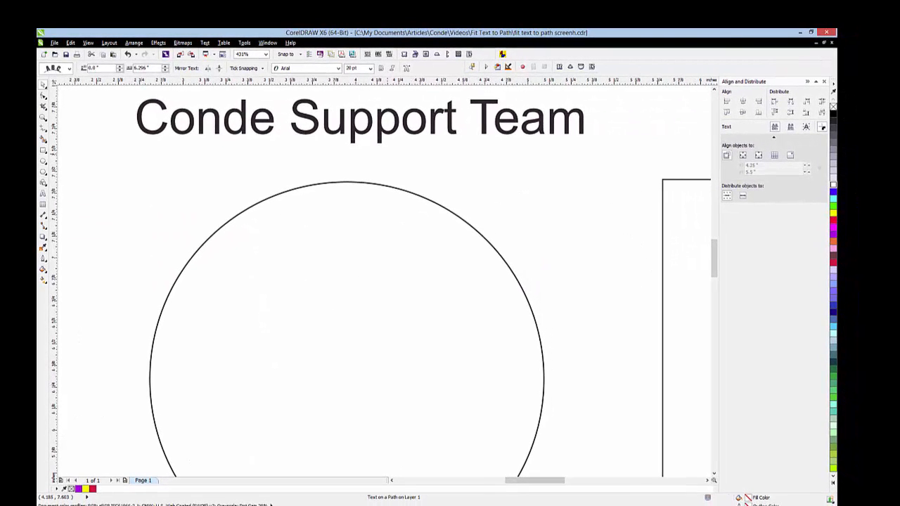
left_click(360, 134)
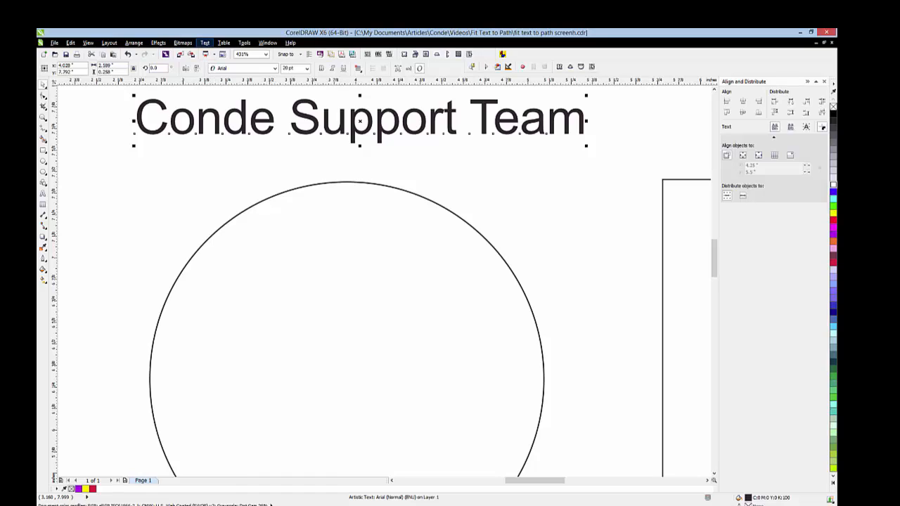
left_click(204, 43)
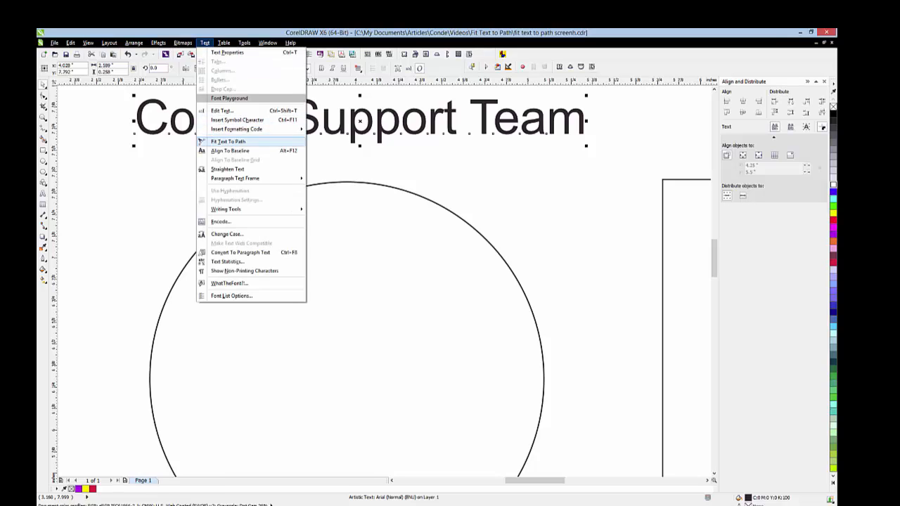
left_click(232, 142)
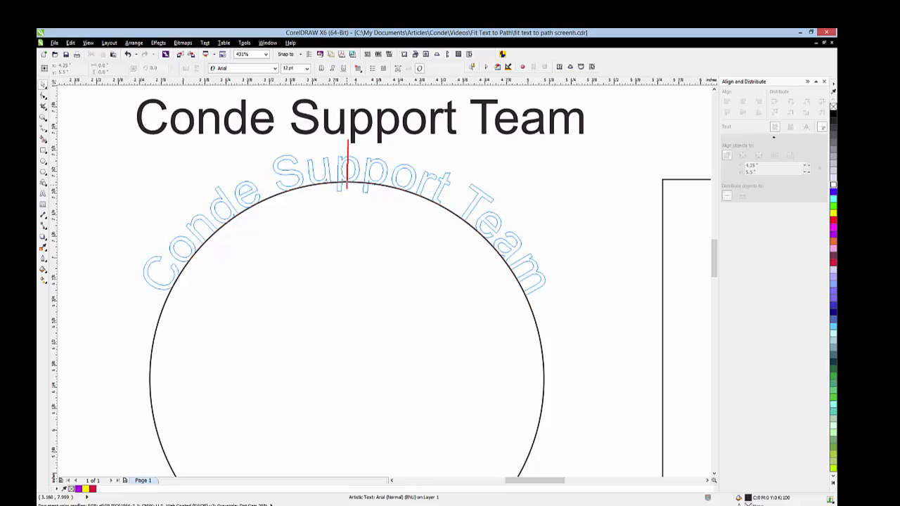
left_click(347, 166)
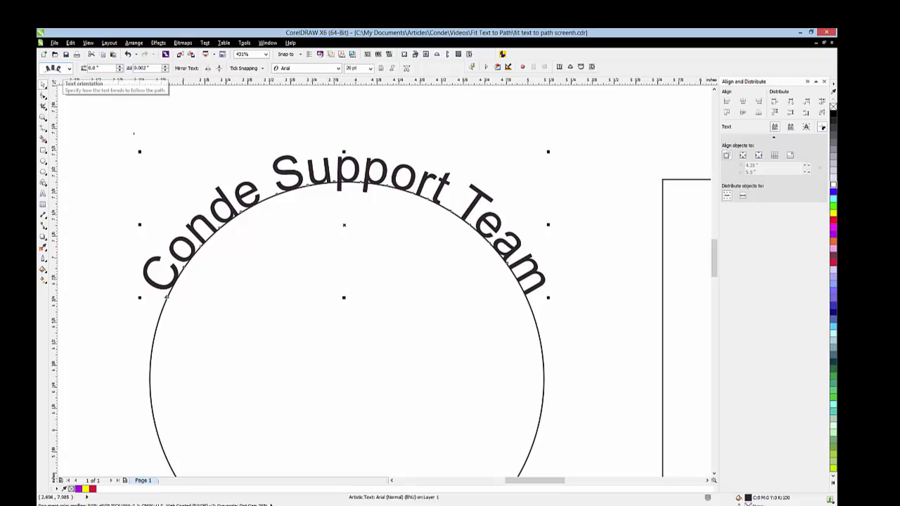
- Try the second text orientation on the circle's text, and restore the first orientation
left_click(69, 68)
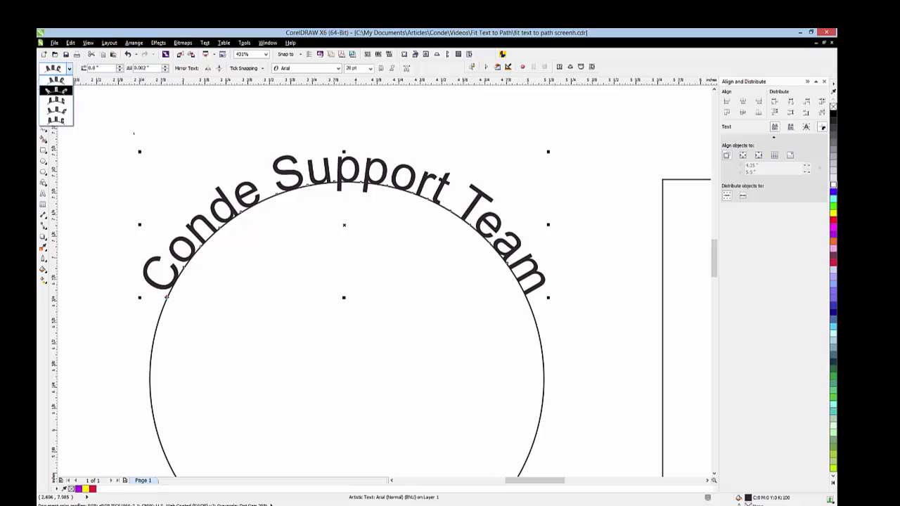
left_click(57, 90)
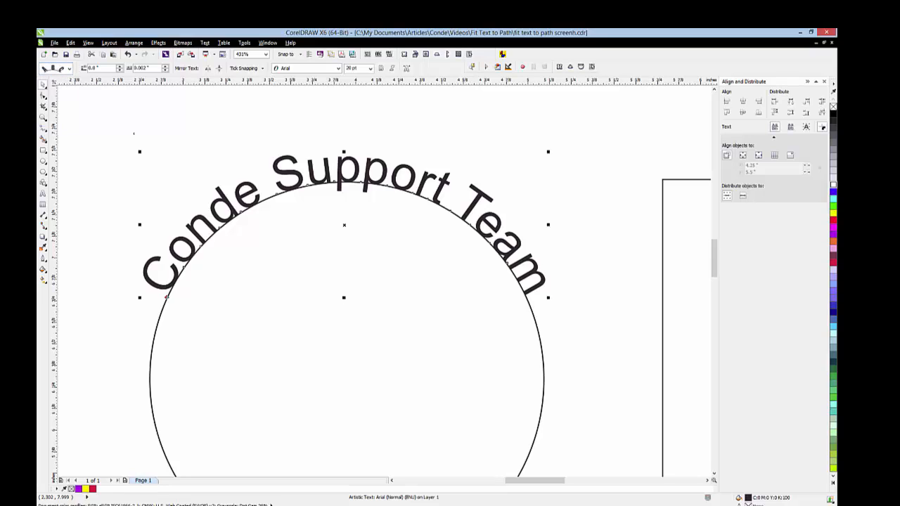
left_click(69, 69)
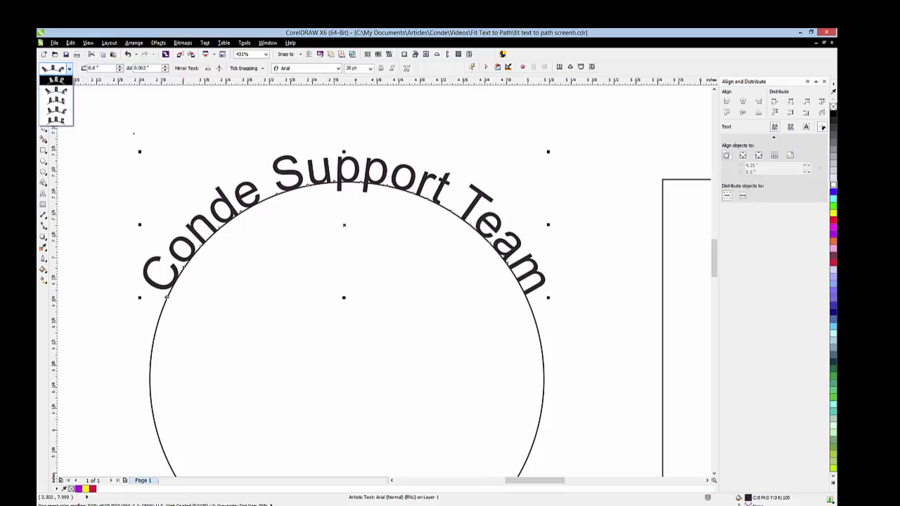
left_click(56, 81)
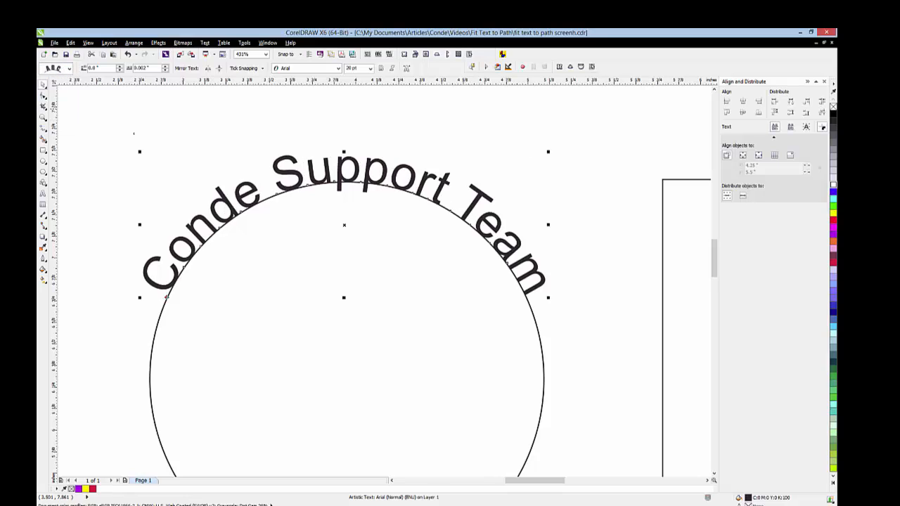
left_click(269, 109)
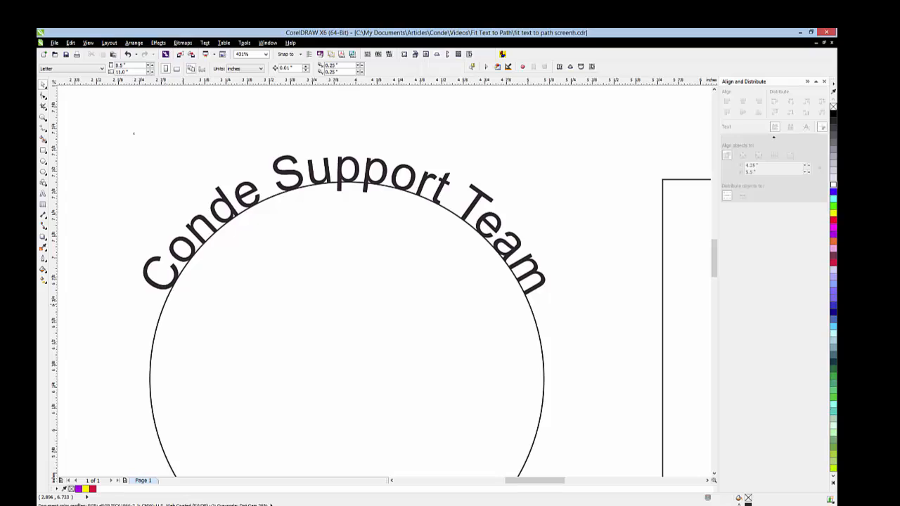
- Try removing the circle's outline while it is linked to the text, and undo the removal
left_click(166, 289)
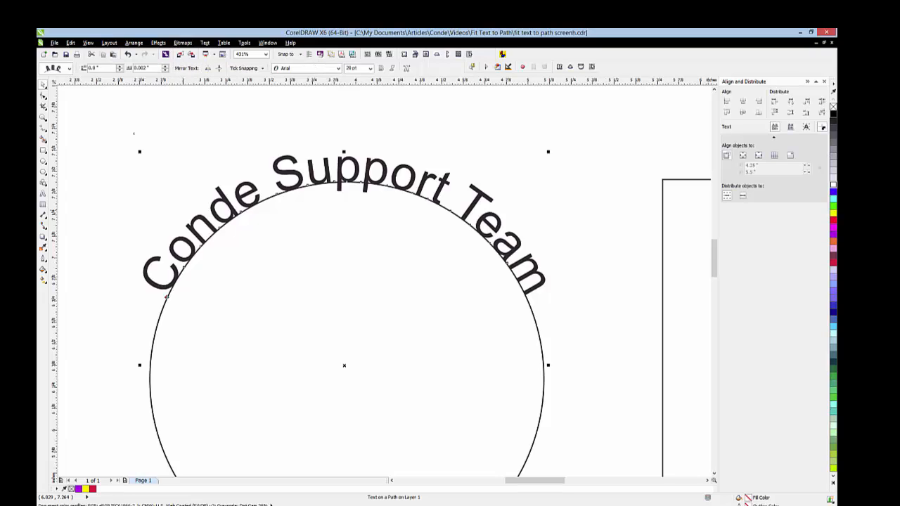
right_click(833, 107)
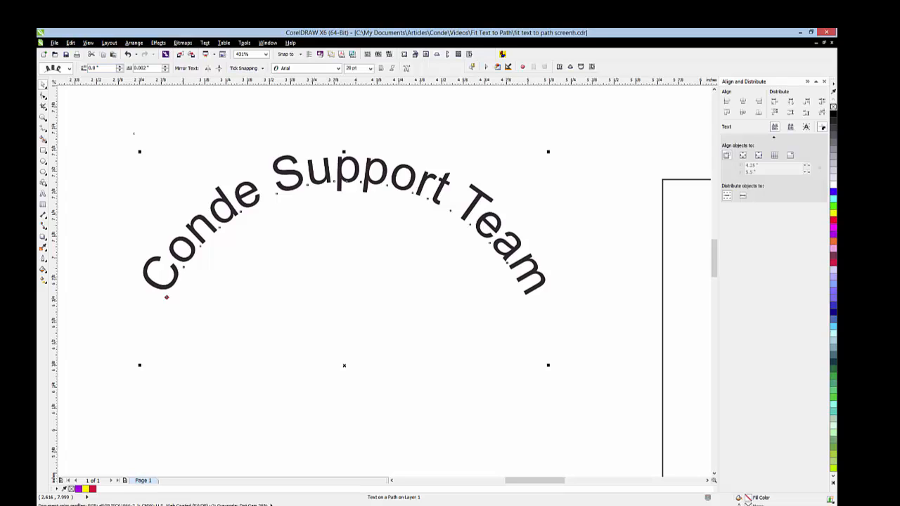
left_click(71, 42)
left_click(97, 52)
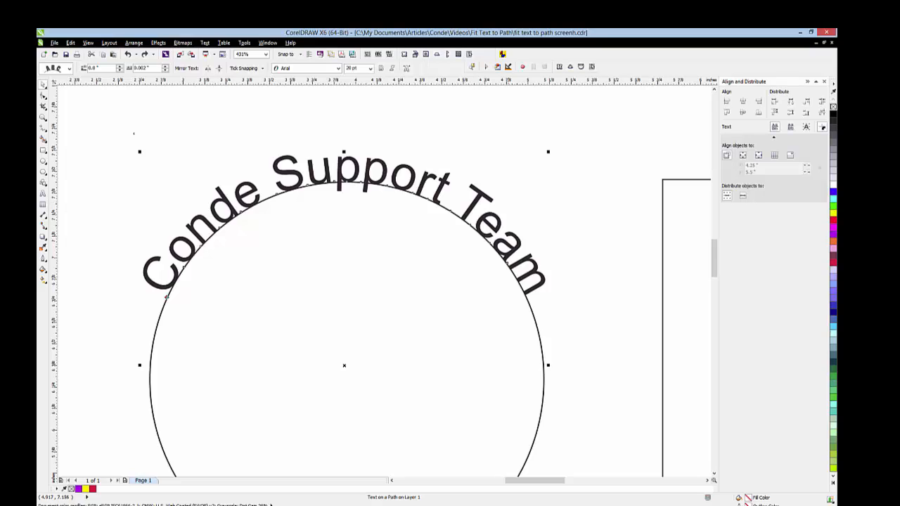
left_click(628, 303)
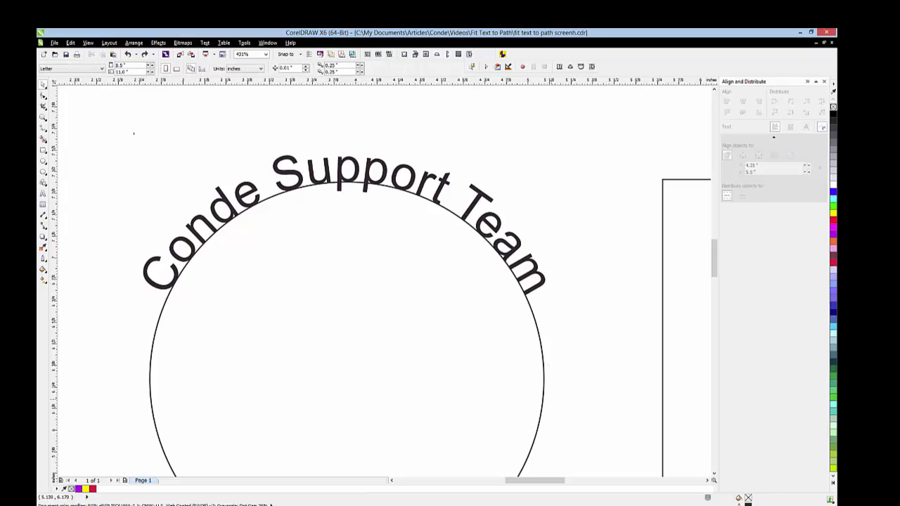
- Try deleting the circle together with its fitted text, and undo the deletion
left_click(535, 280)
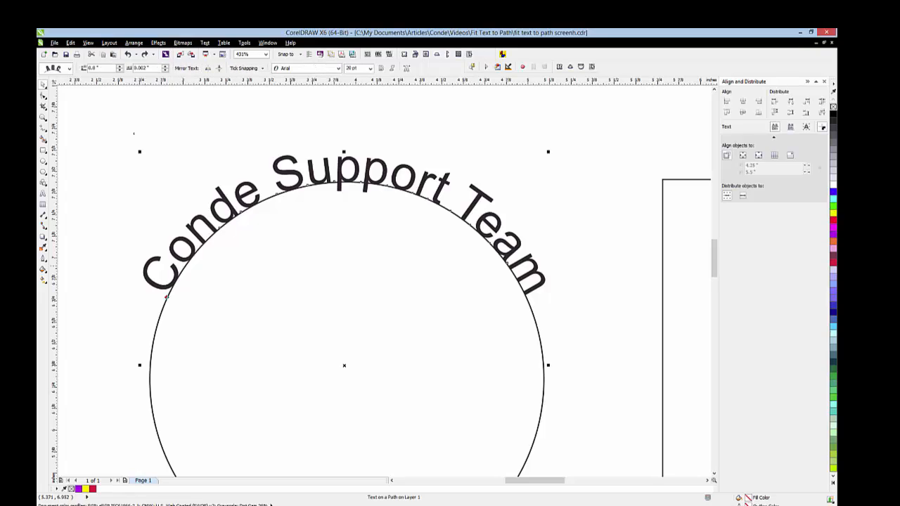
key("Delete")
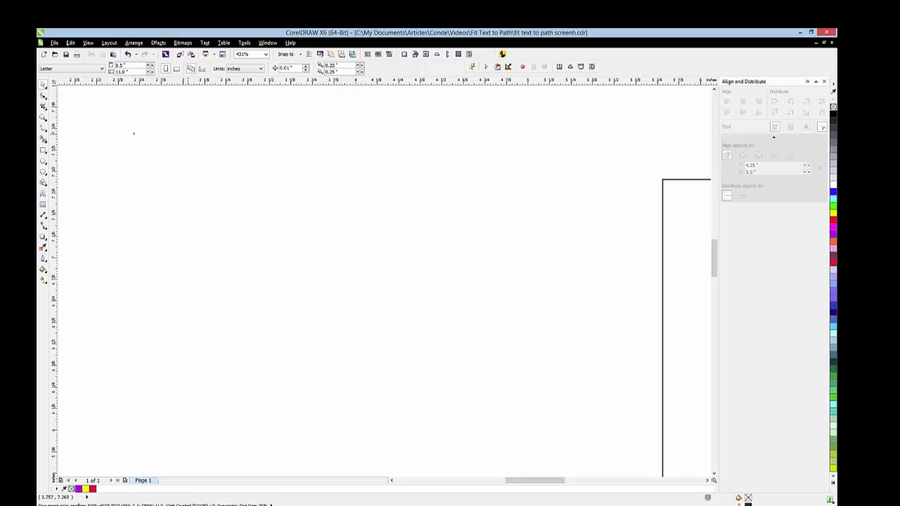
left_click(70, 42)
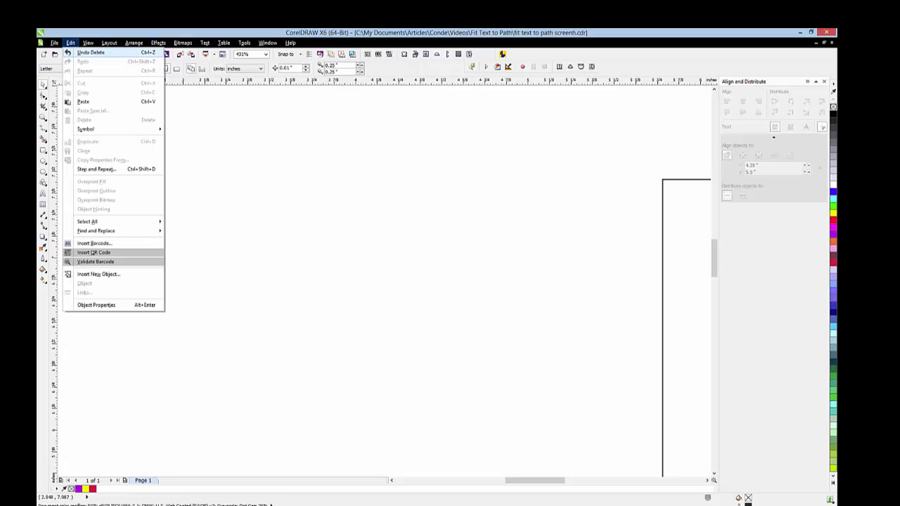
left_click(90, 52)
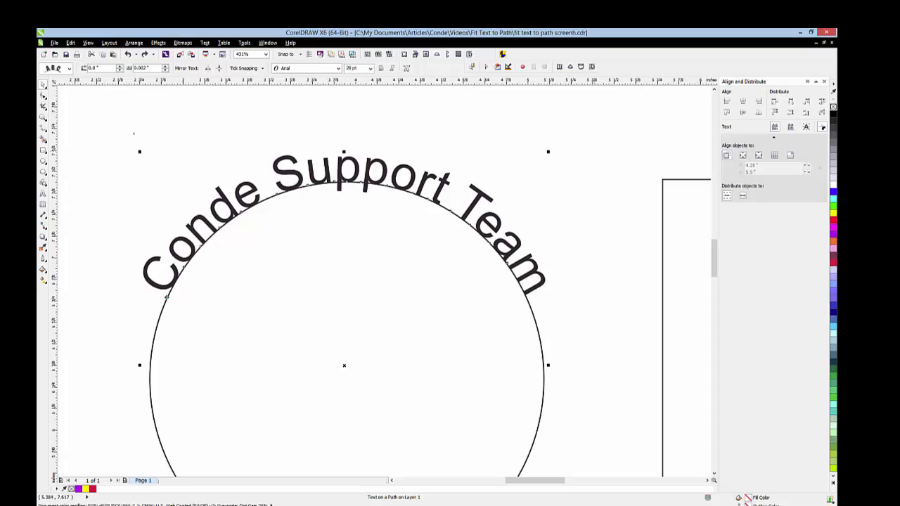
key("Escape")
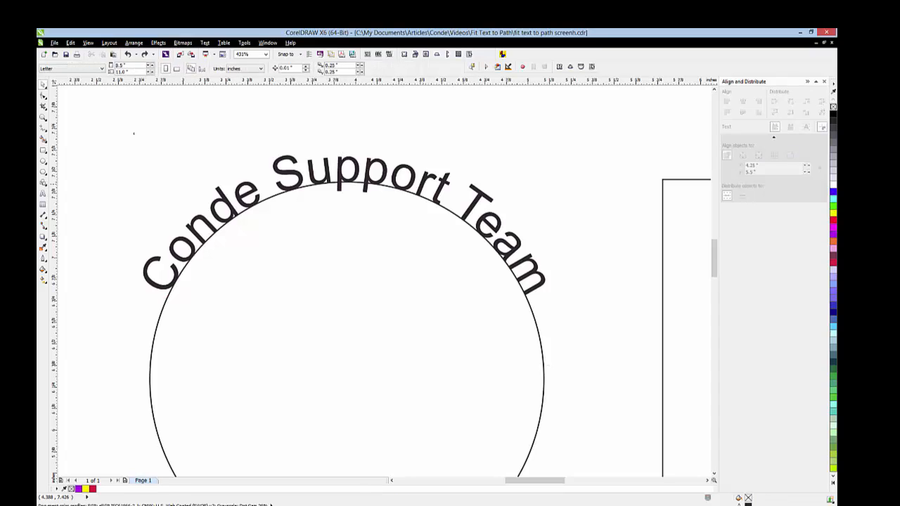
- Break the curved Conde Support Team text apart from the circle it follows
left_click(422, 184)
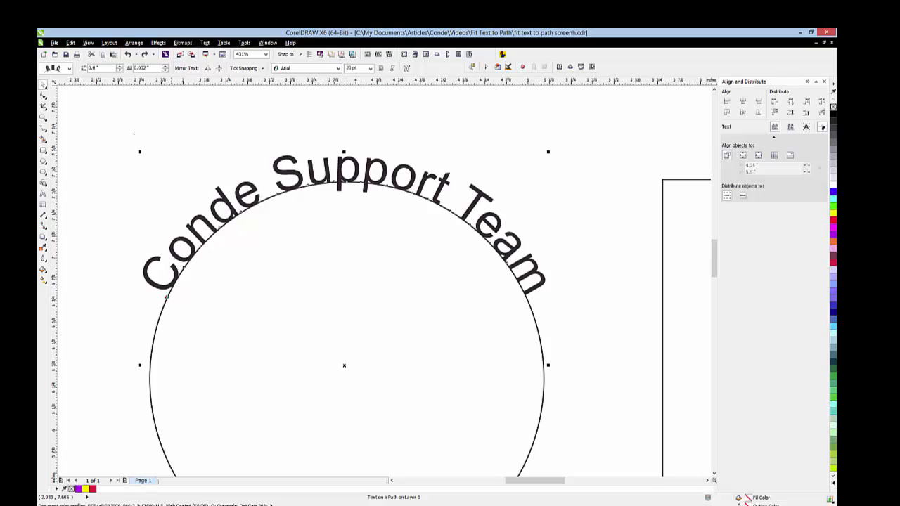
left_click(133, 43)
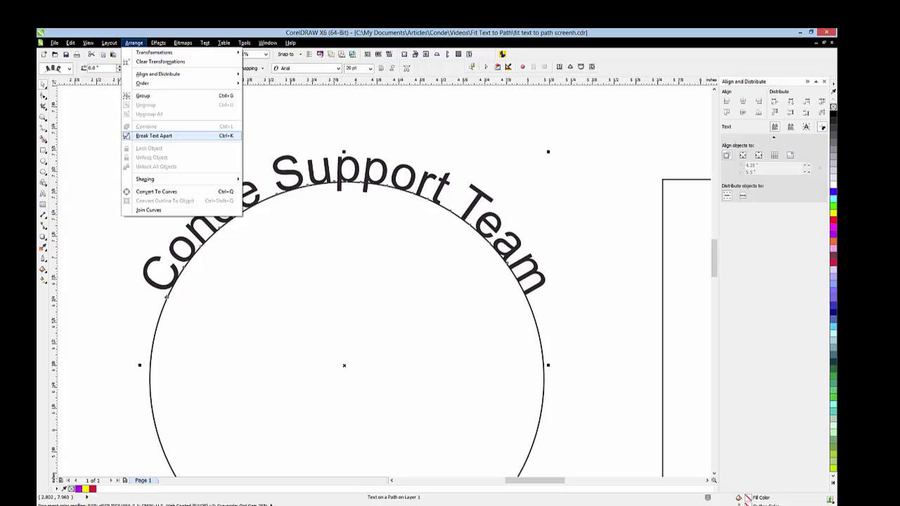
left_click(153, 135)
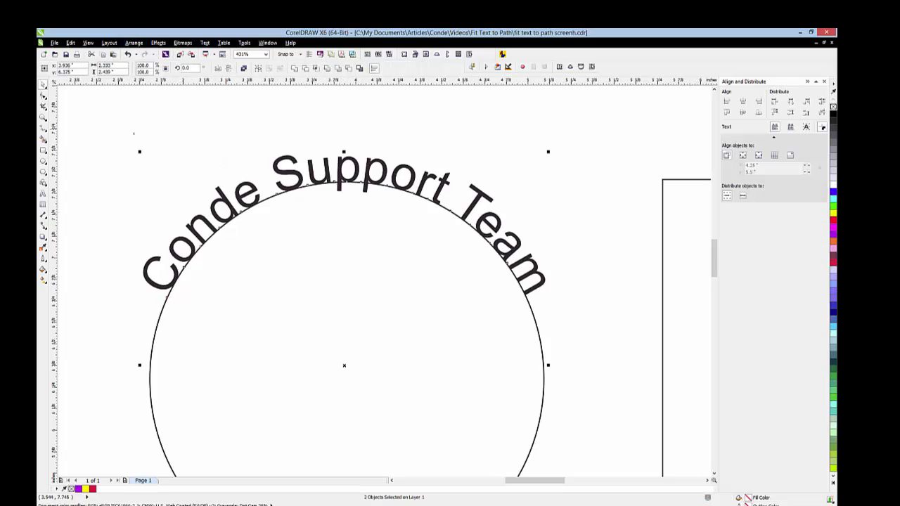
- Try moving the separated Conde Support Team text upward off the circle, and undo the move
left_click(279, 129)
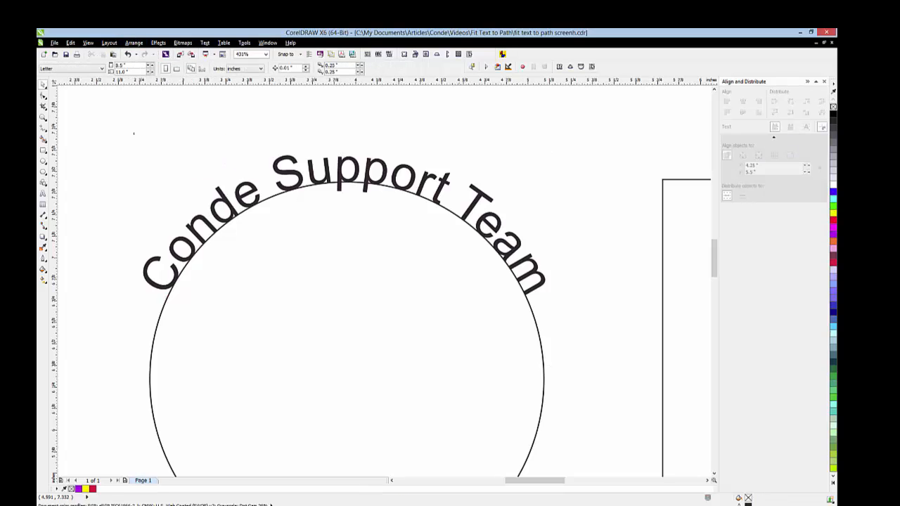
left_click(483, 197)
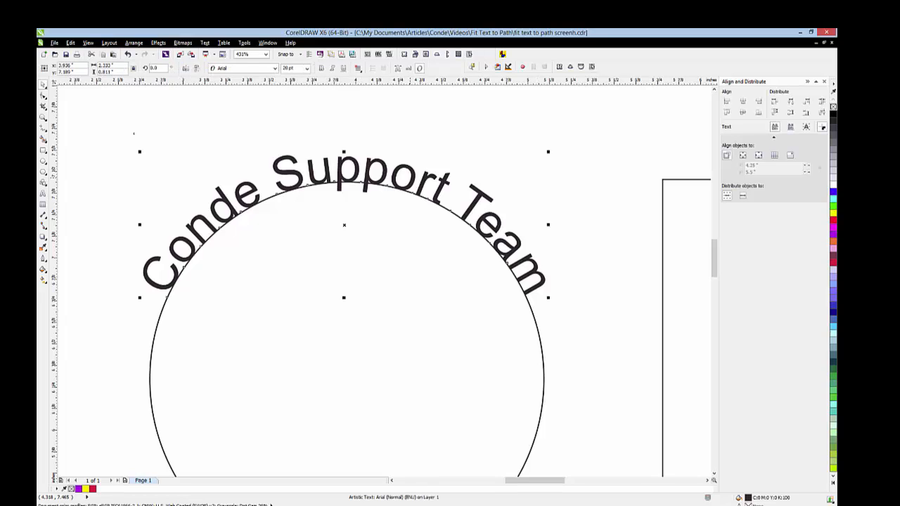
left_click_drag(414, 178, 414, 145)
left_click(71, 43)
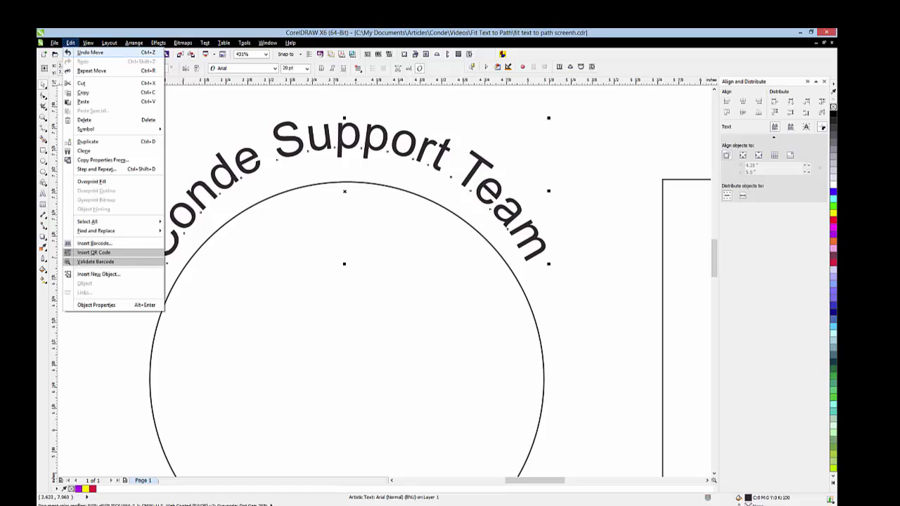
left_click(91, 52)
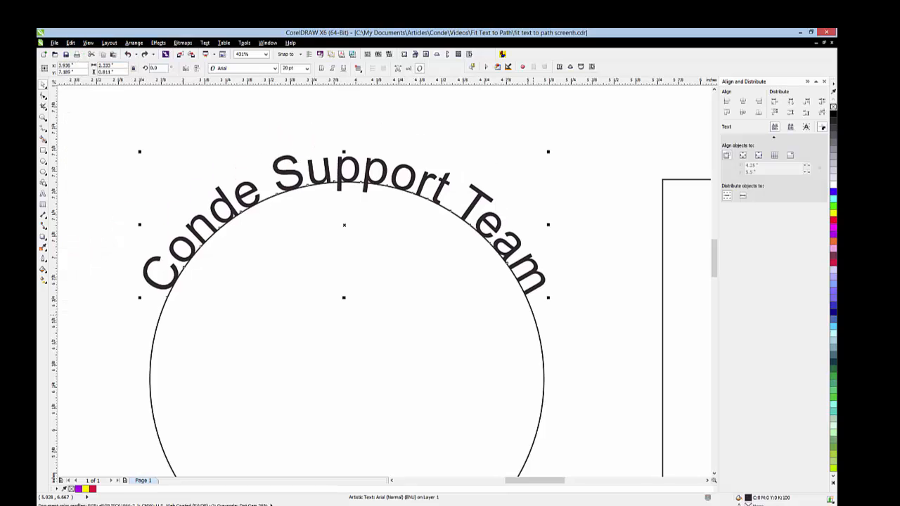
- Try moving the circle away from its separated curved text, and undo the move
left_click(346, 182)
left_click_drag(346, 181, 402, 139)
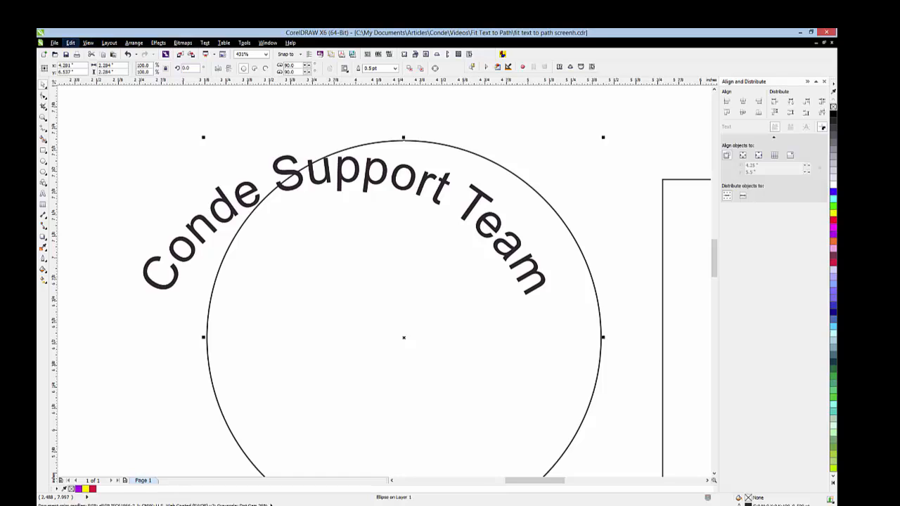
left_click(70, 42)
left_click(84, 54)
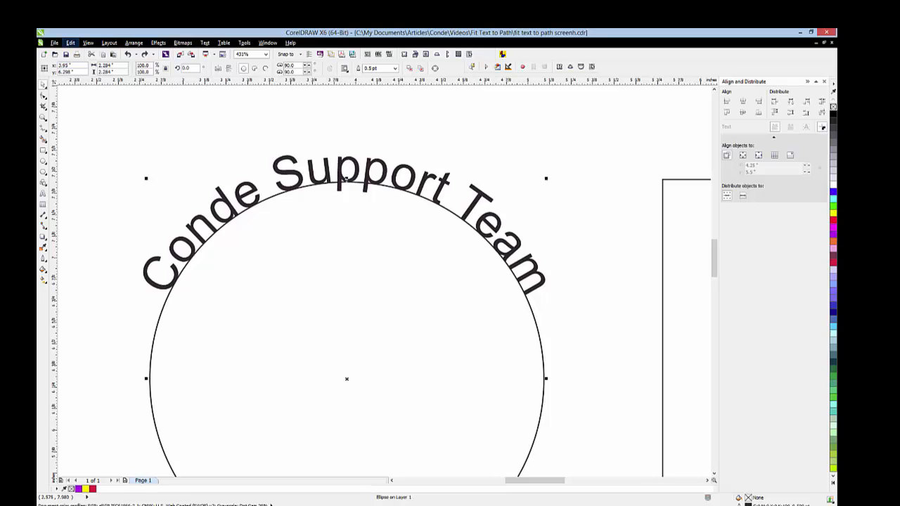
- Undo the separation back to the straight Conde Support Team text, and fit that text to the top of the circle again
left_click(70, 42)
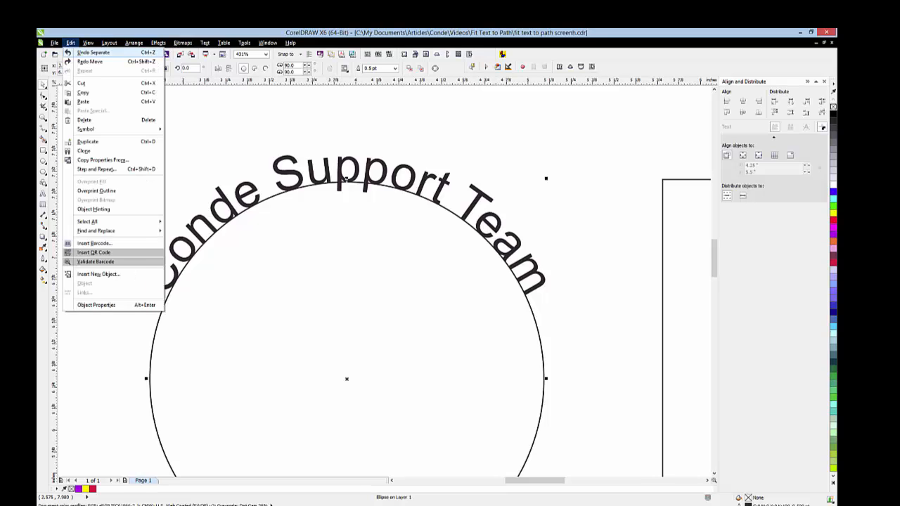
left_click(92, 53)
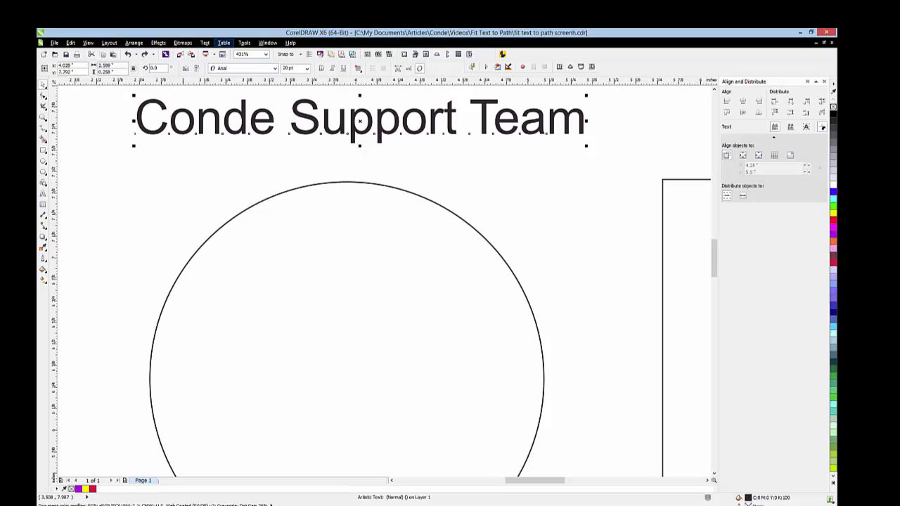
left_click(205, 42)
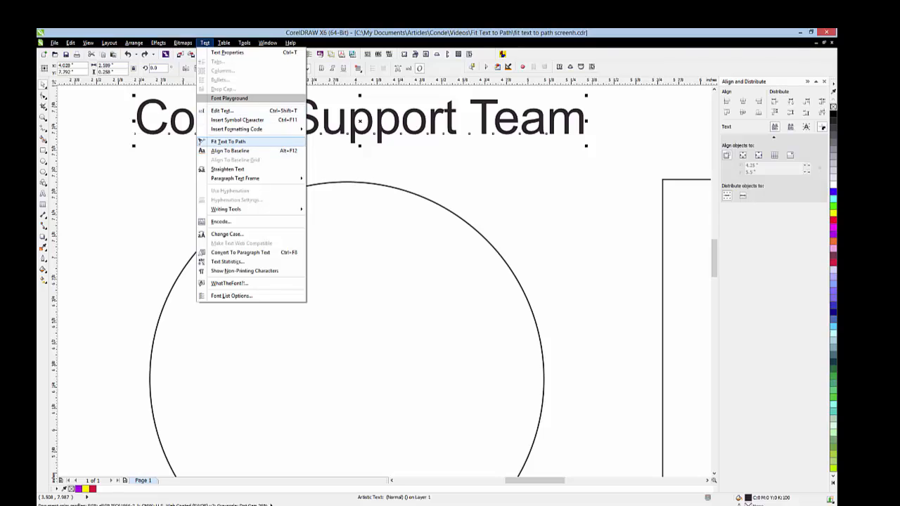
left_click(228, 142)
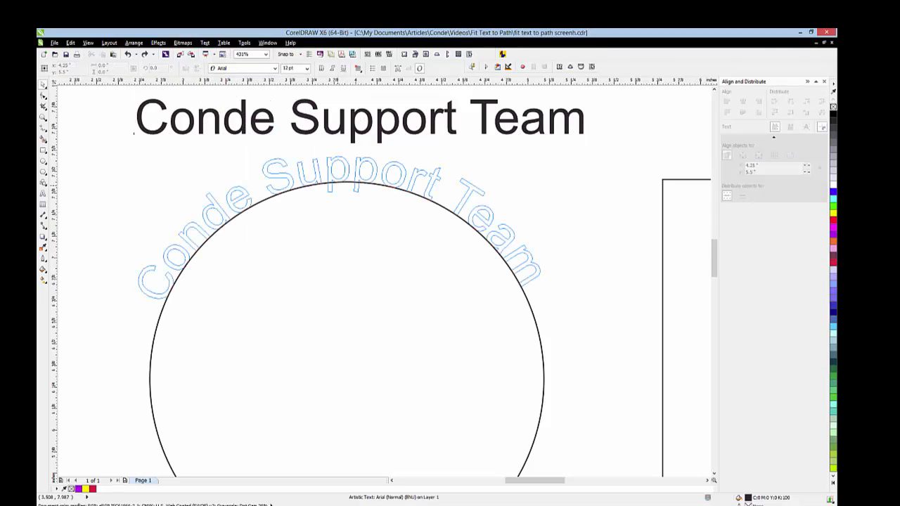
left_click(350, 182)
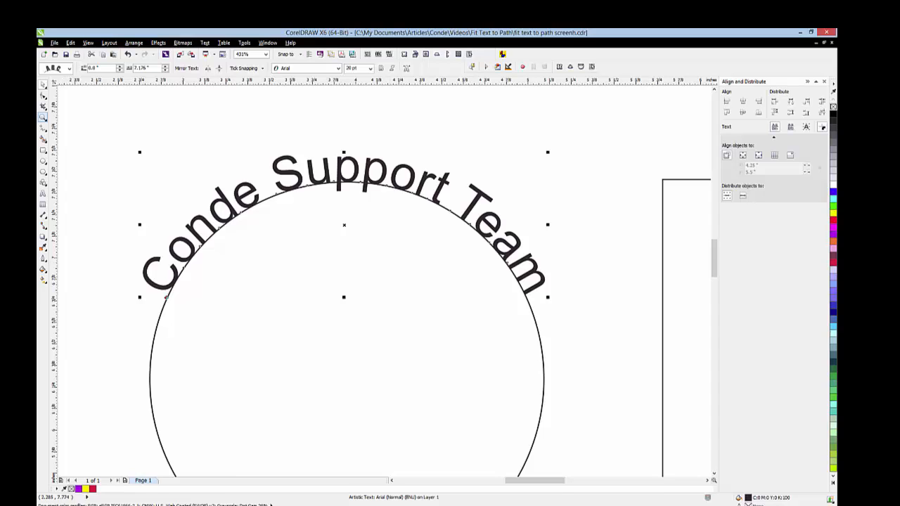
- Fit the Mobile, Alabama text along the inside of the circle's bottom edge
left_click(43, 117)
left_click(97, 69)
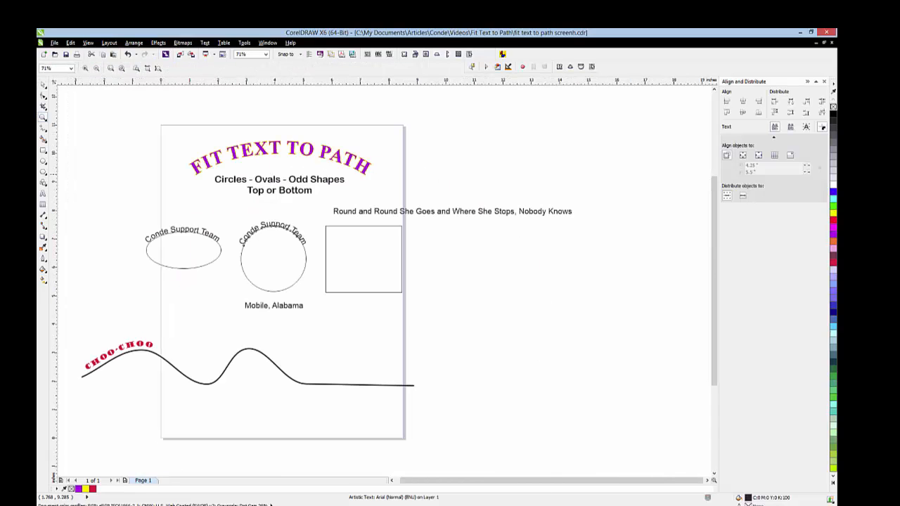
left_click_drag(206, 198, 343, 348)
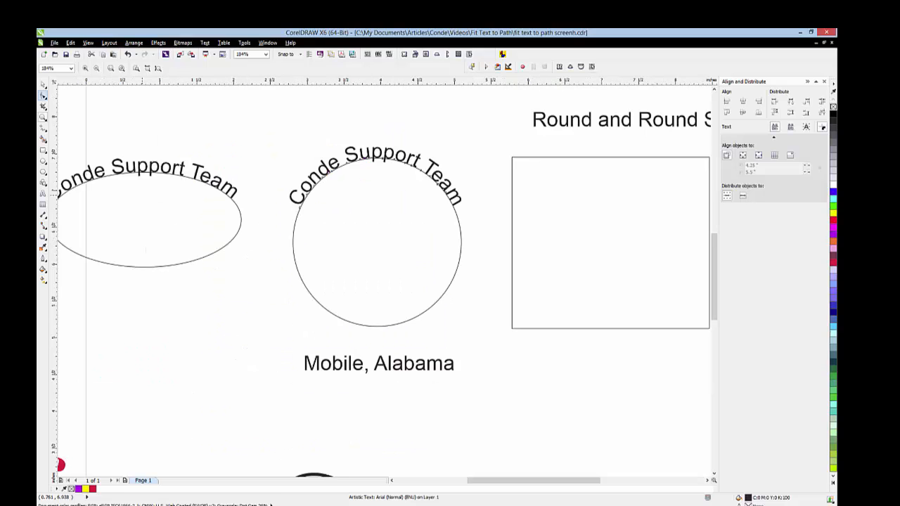
left_click(43, 84)
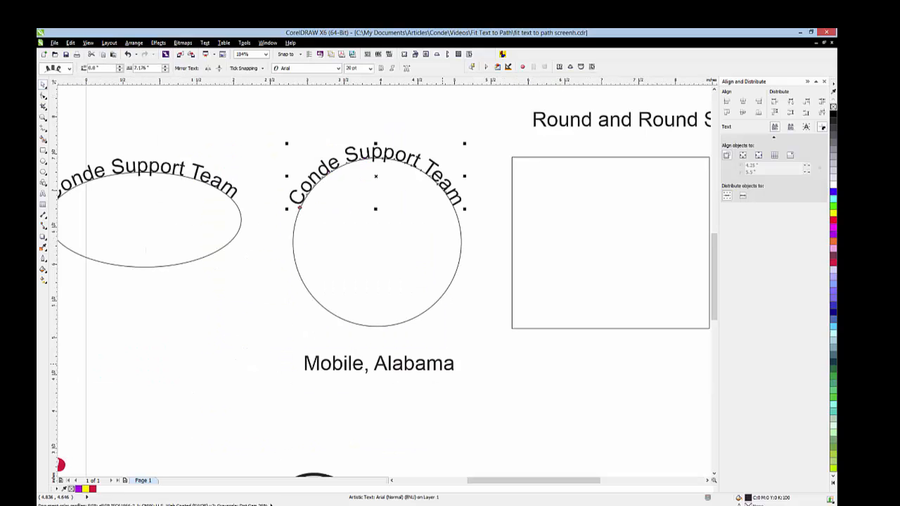
left_click(378, 363)
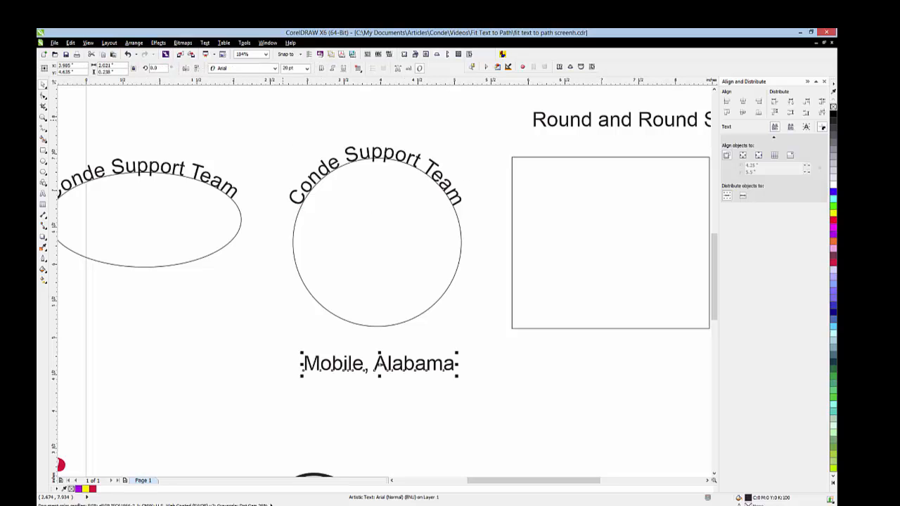
left_click(204, 42)
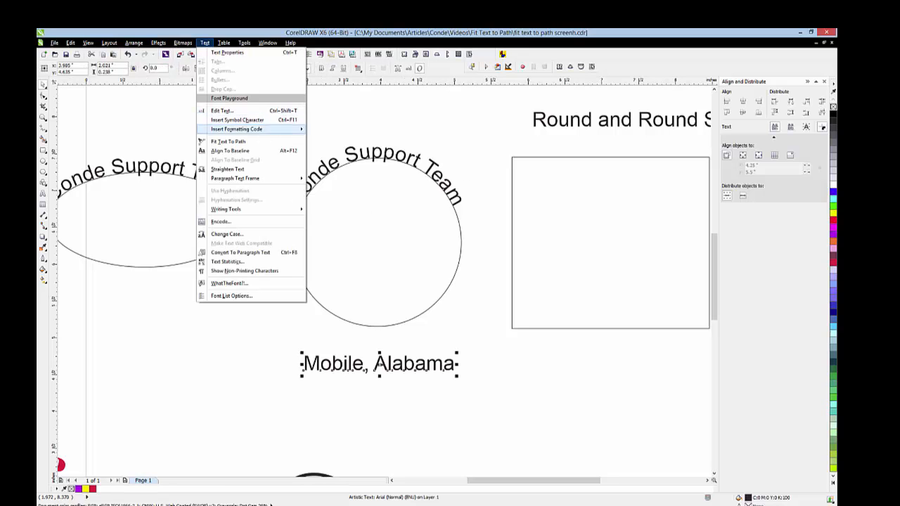
left_click(226, 141)
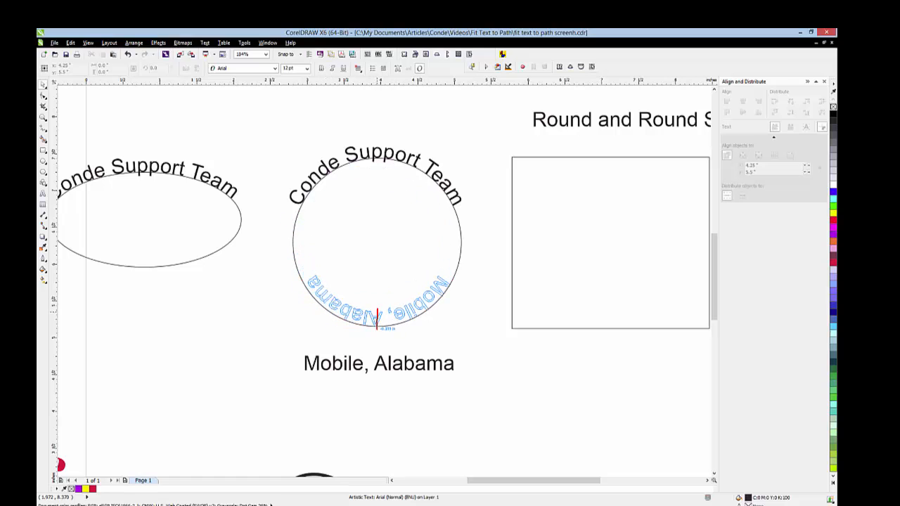
left_click(377, 318)
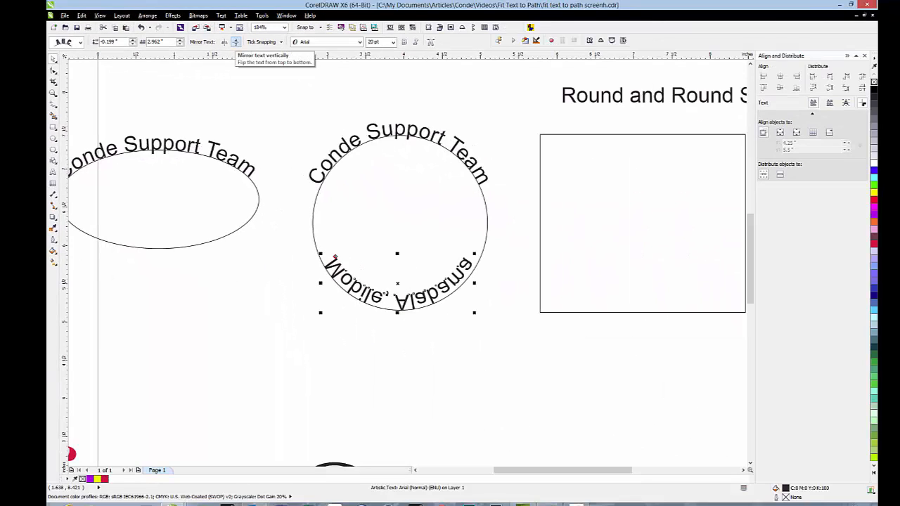
- Mirror the Mobile, Alabama text horizontally and vertically, and place it outside the circle's bottom edge at a 0.199-inch distance from the path
left_click(237, 42)
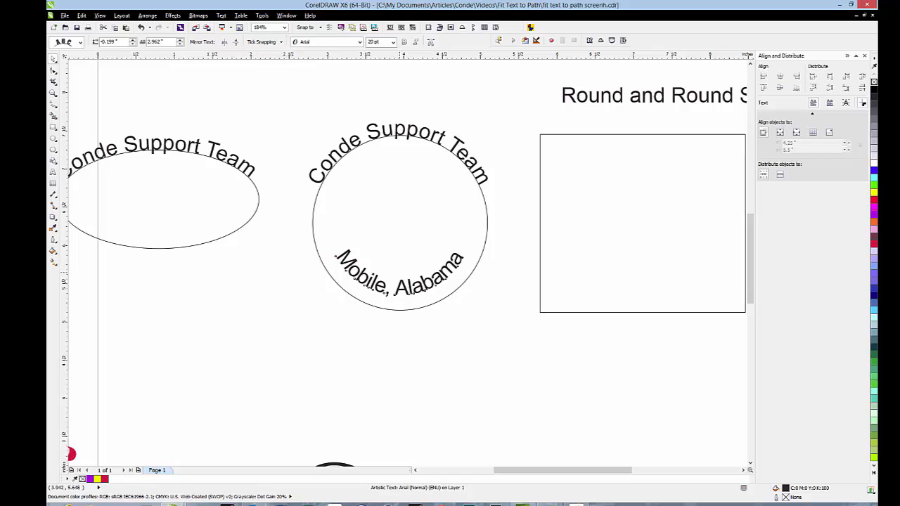
left_click_drag(399, 273, 399, 308)
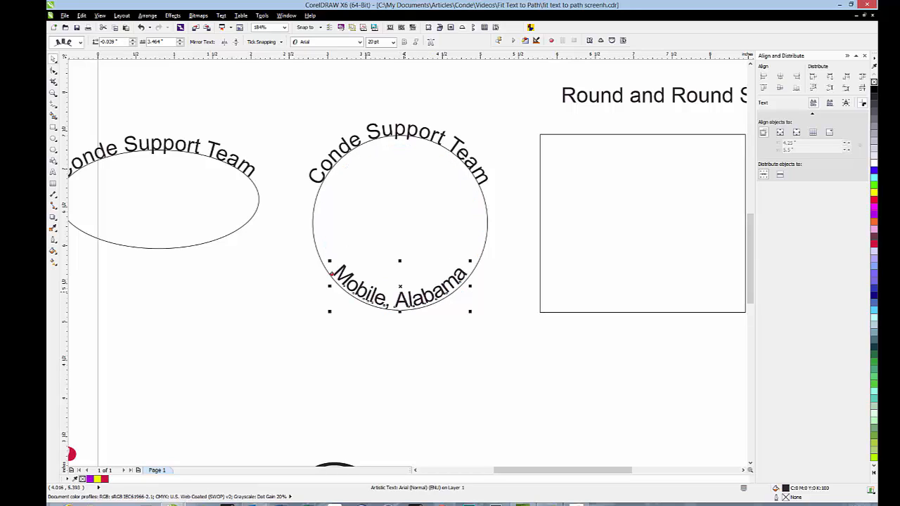
left_click_drag(400, 286, 400, 320)
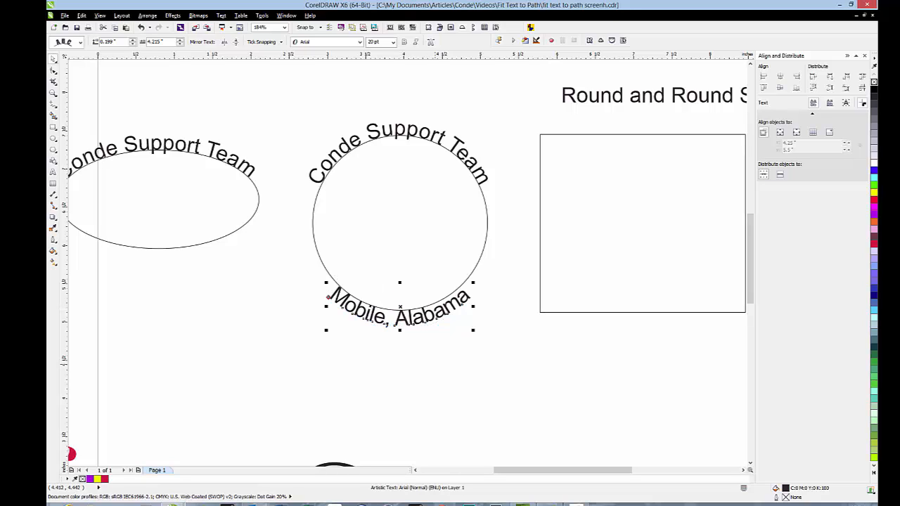
left_click(436, 365)
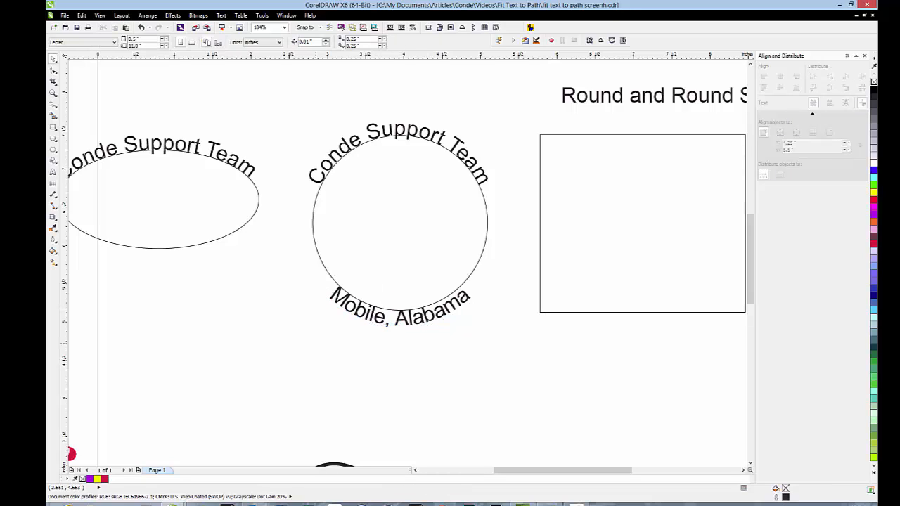
- Try an offset of 4.265 inches on the Mobile, Alabama text, and restore it to 4.215 inches
left_click(365, 311)
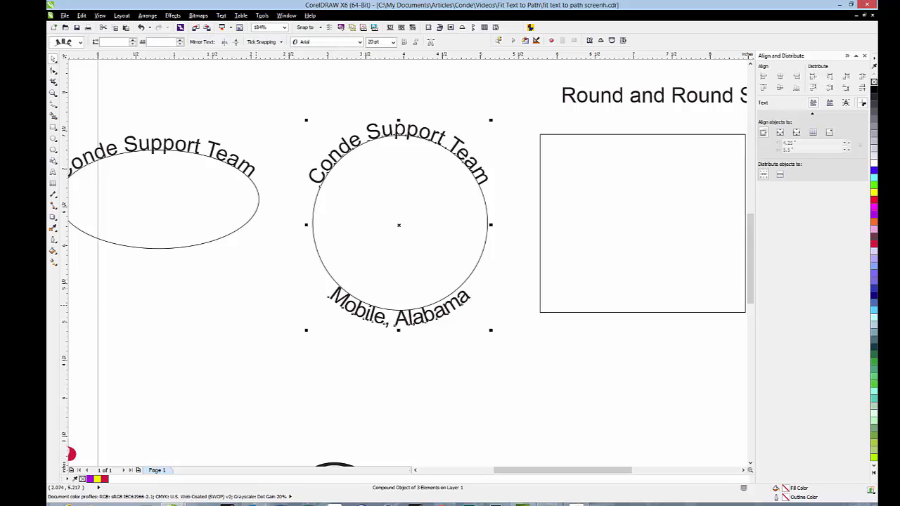
left_click(399, 318)
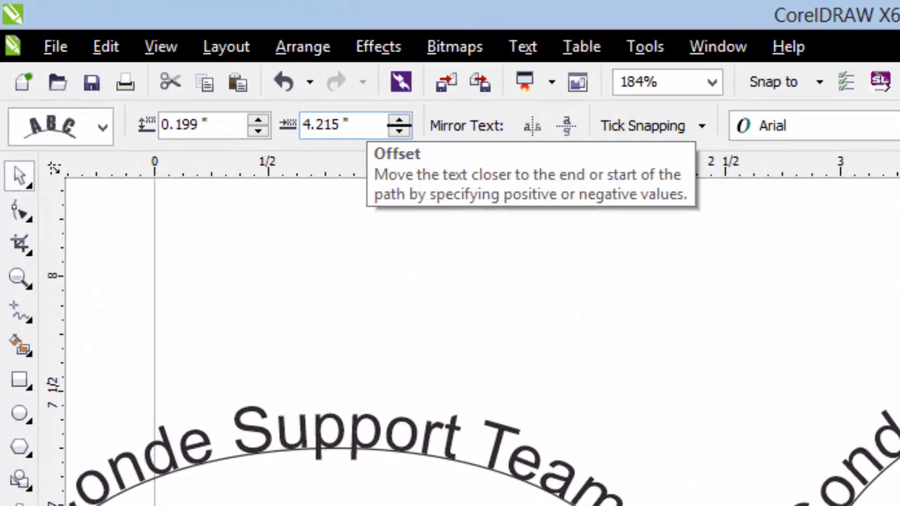
left_click(399, 121)
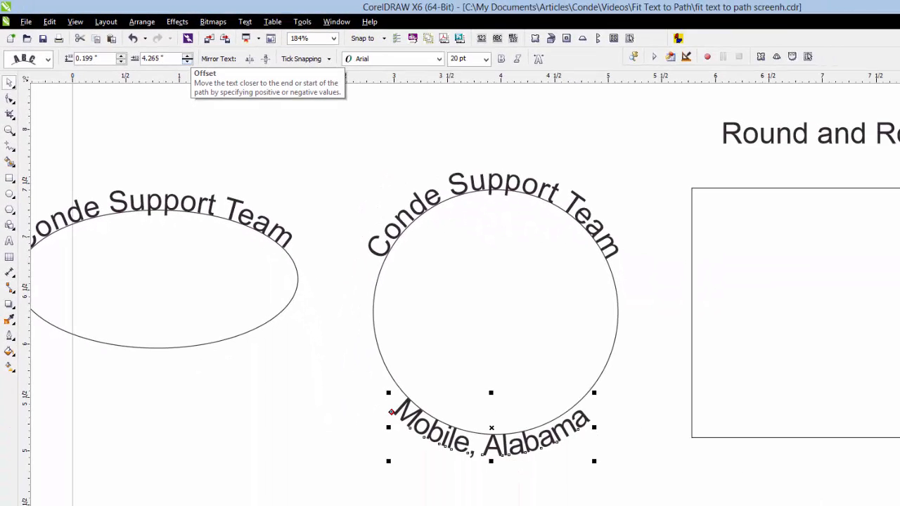
left_click(187, 62)
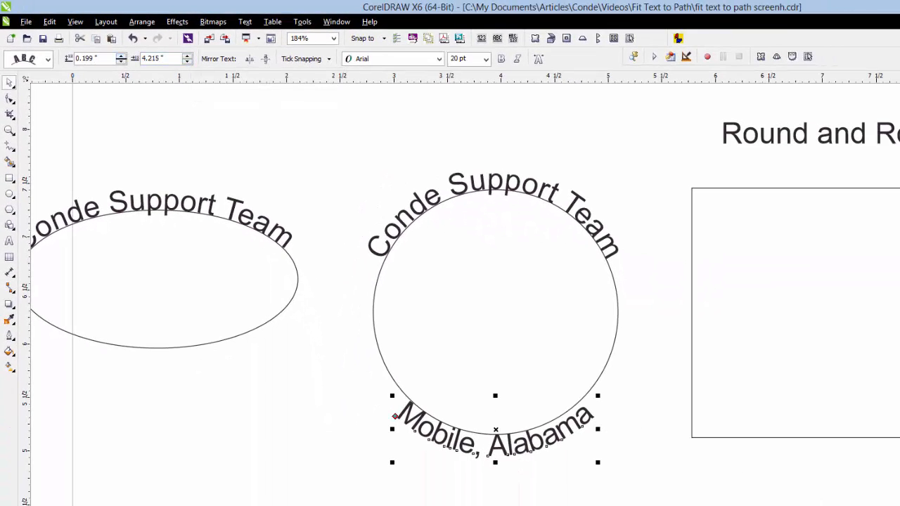
- Try a 0.249-inch distance between the Mobile, Alabama text and its path, and restore 0.199 inch
left_click(121, 55)
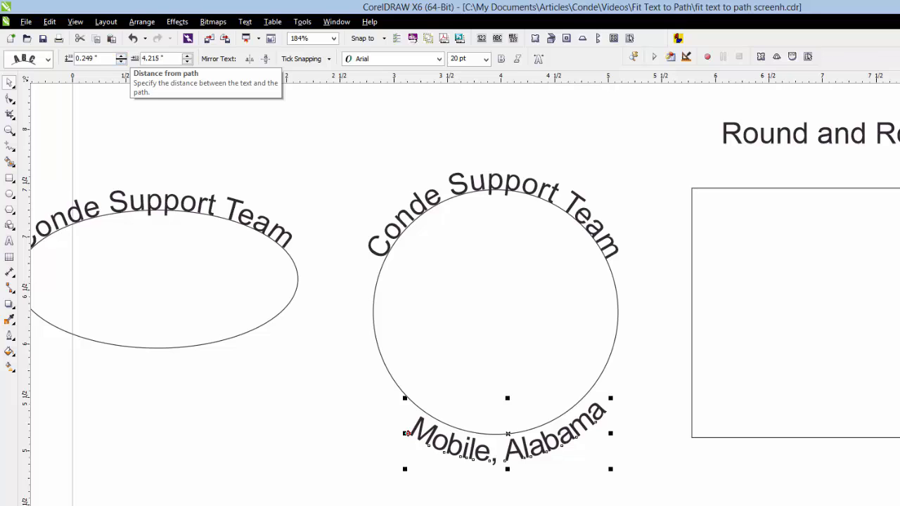
left_click(121, 61)
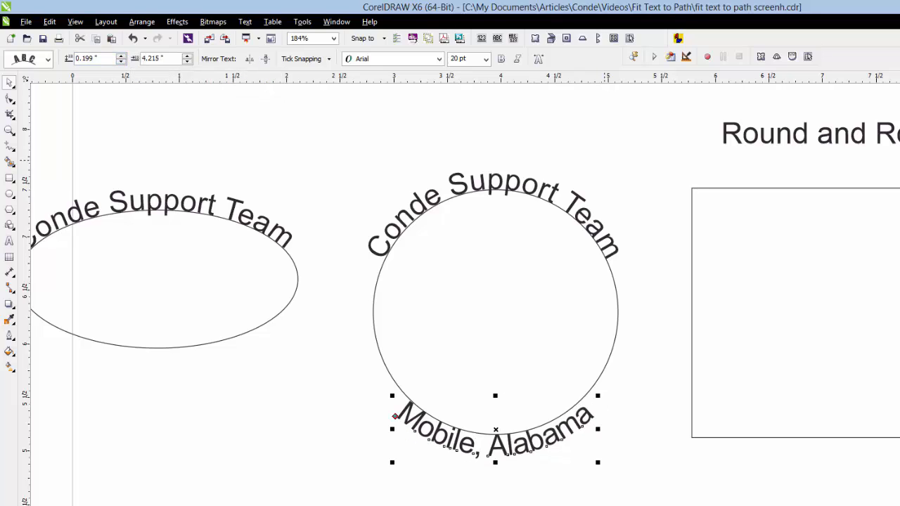
left_click(527, 247)
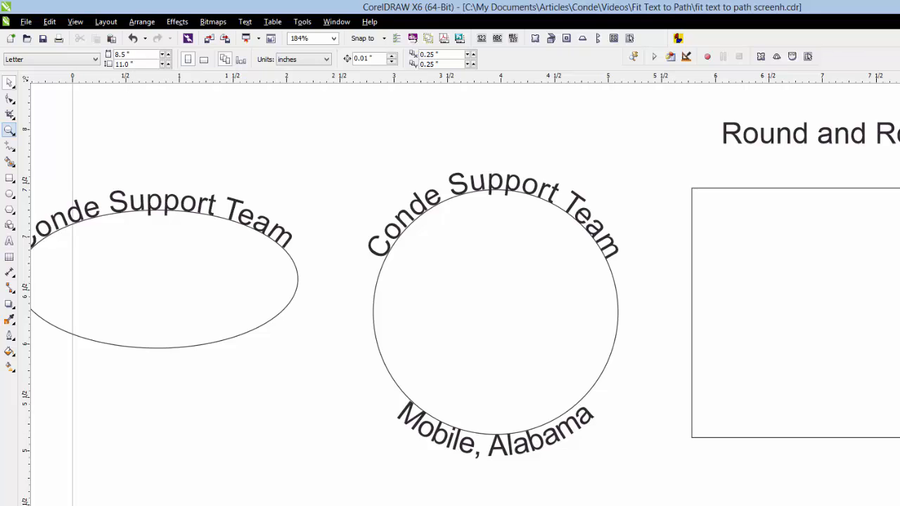
- Widen the letter spacing of the Mobile, Alabama text along the circle's bottom edge
left_click(10, 131)
left_click_drag(365, 366, 637, 483)
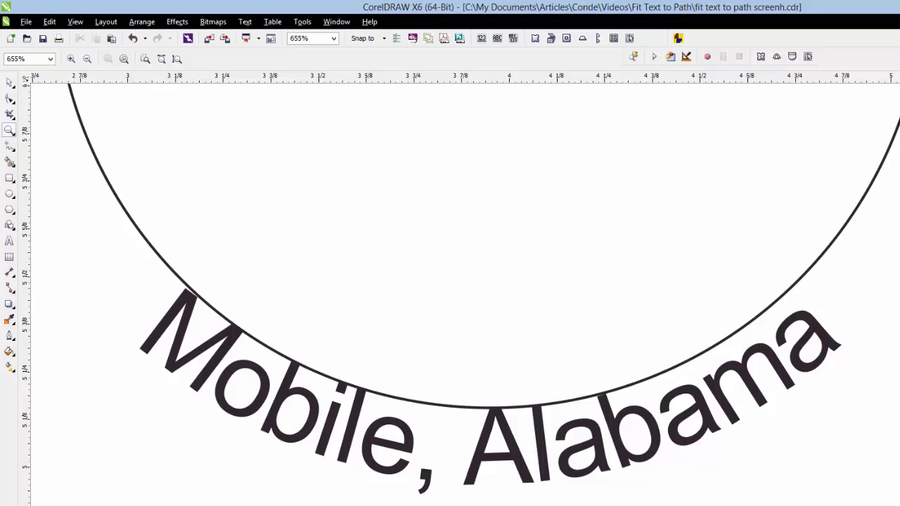
left_click(87, 59)
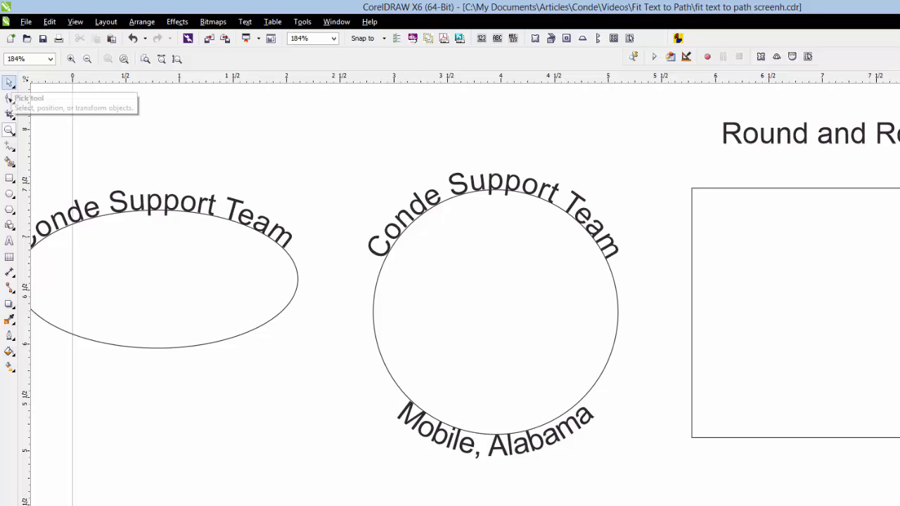
left_click(9, 82)
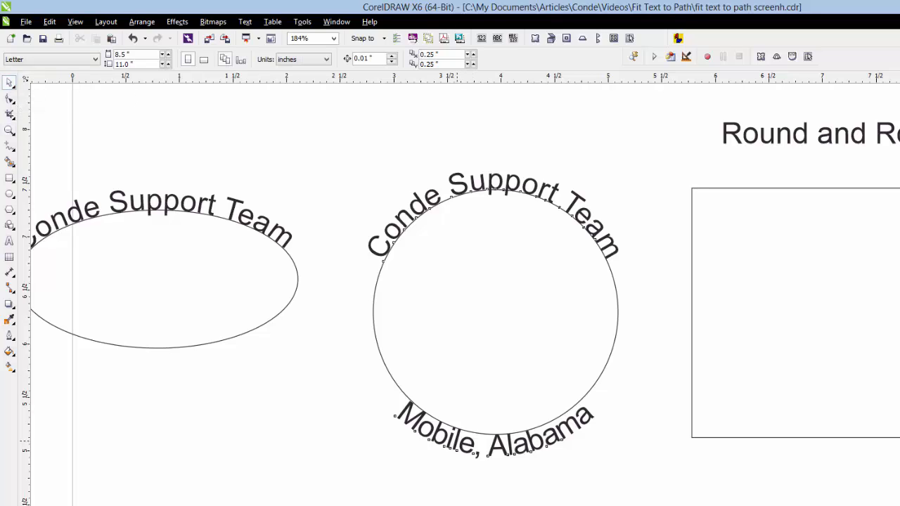
left_click(457, 441)
left_click(444, 437)
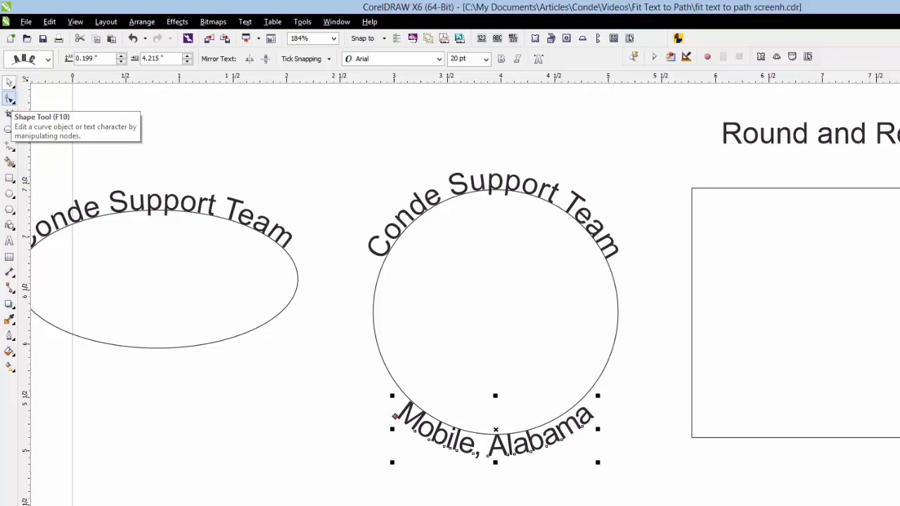
left_click(10, 100)
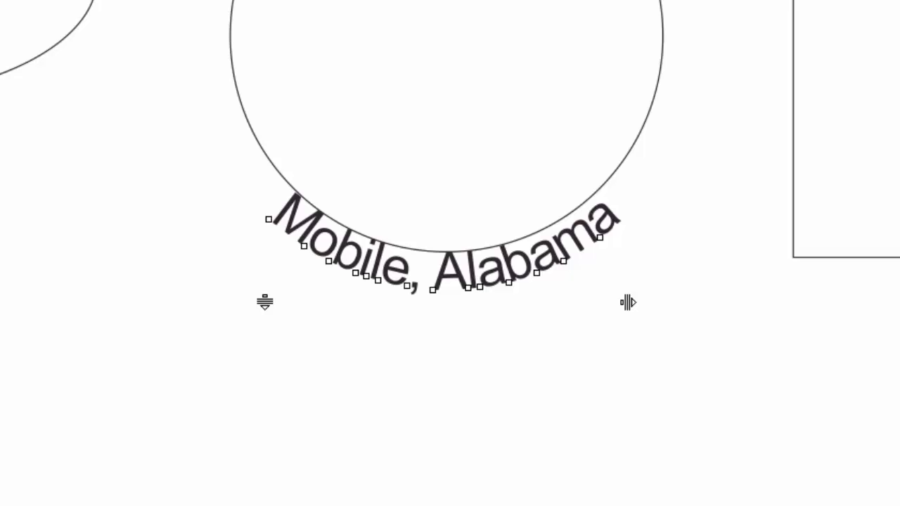
left_click_drag(628, 302, 629, 302)
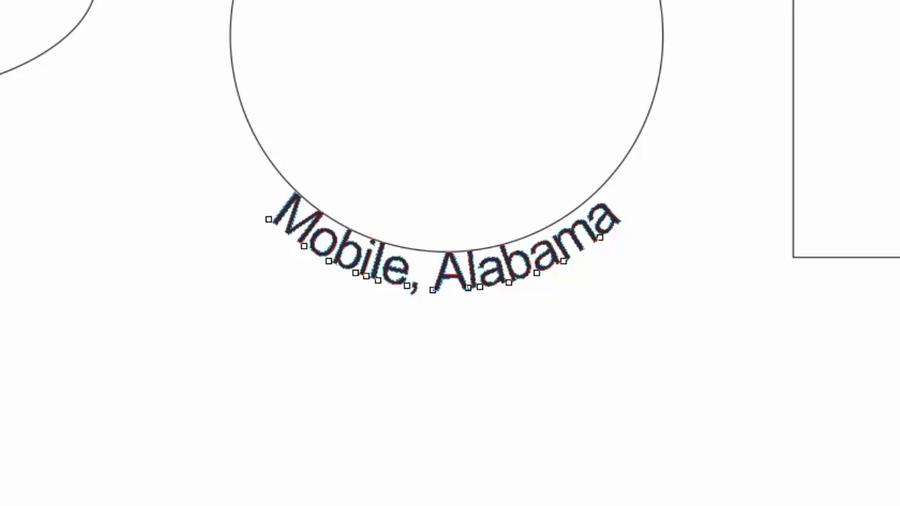
key("ctrl+shift+period")
left_click_drag(636, 302, 644, 302)
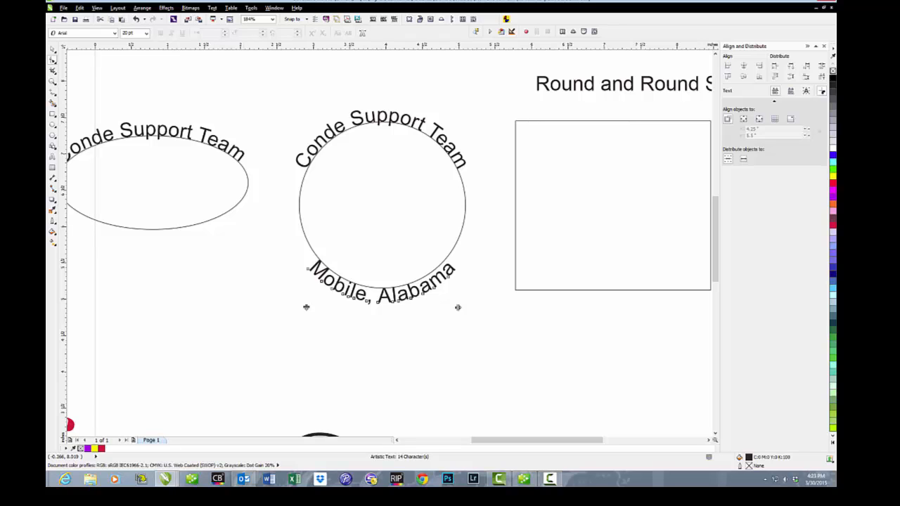
- Break apart the compound object made of the circle and its two fitted texts
left_click(52, 49)
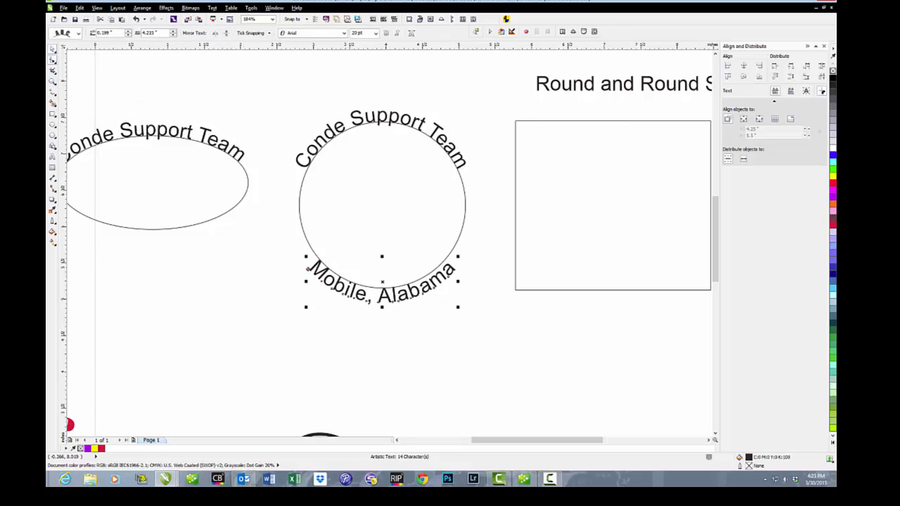
left_click(460, 158)
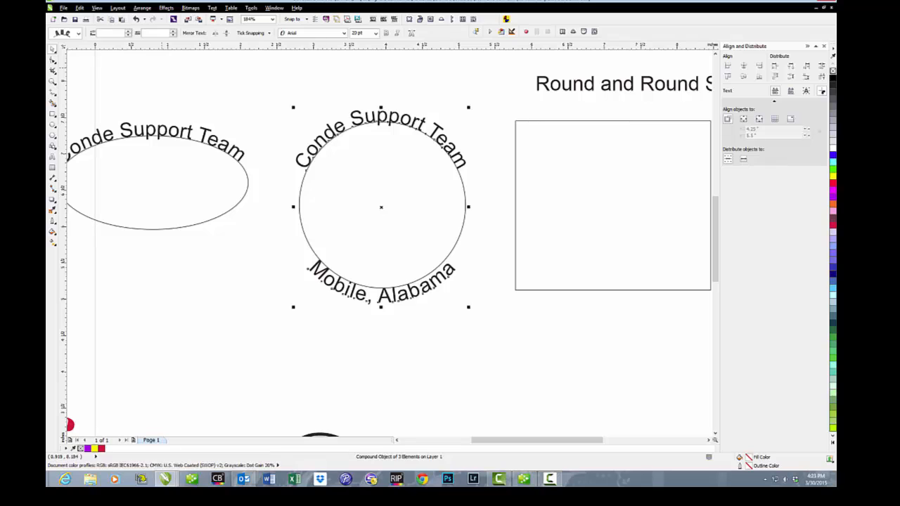
left_click(142, 8)
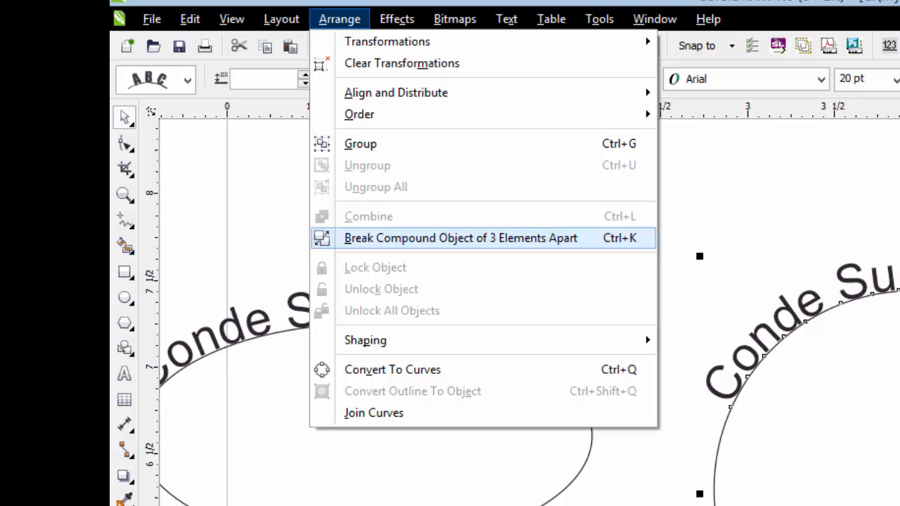
left_click(461, 238)
left_click(468, 213)
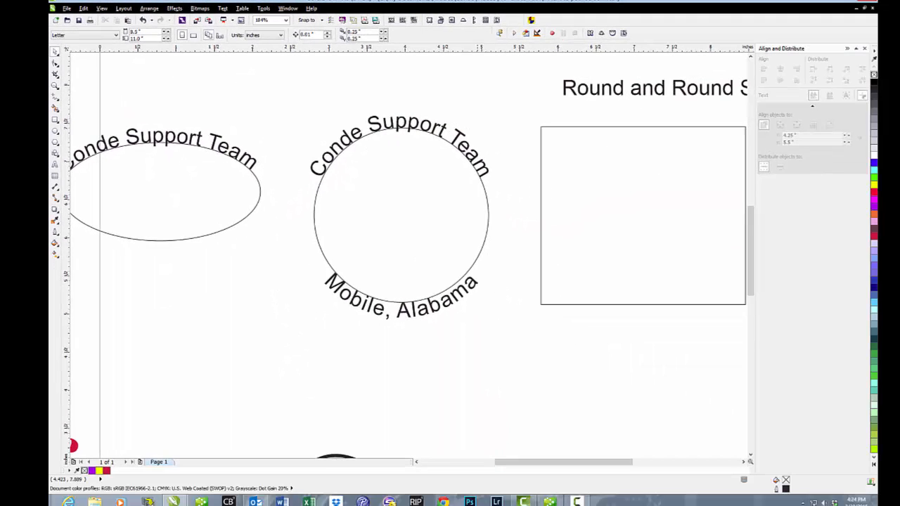
- Try moving the circle away from its two curved texts, put it back between them, and delete it
left_click_drag(488, 213, 668, 221)
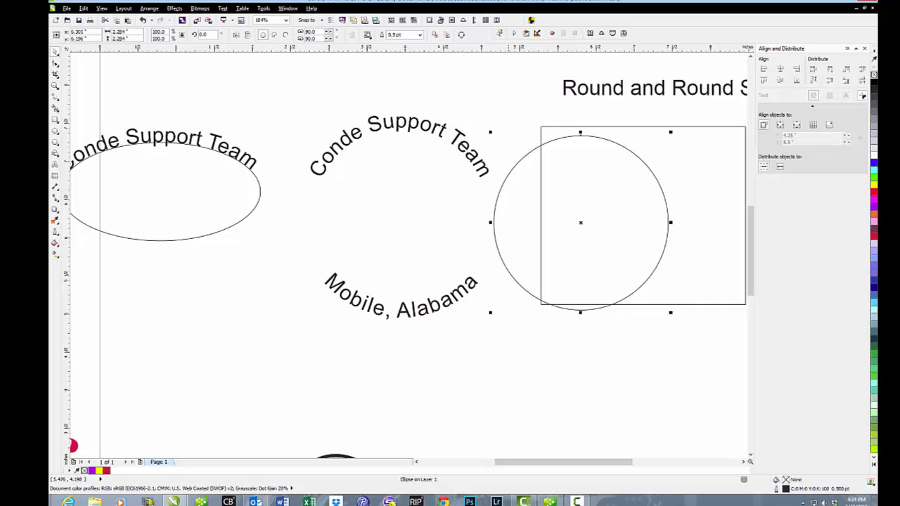
left_click_drag(580, 222, 401, 213)
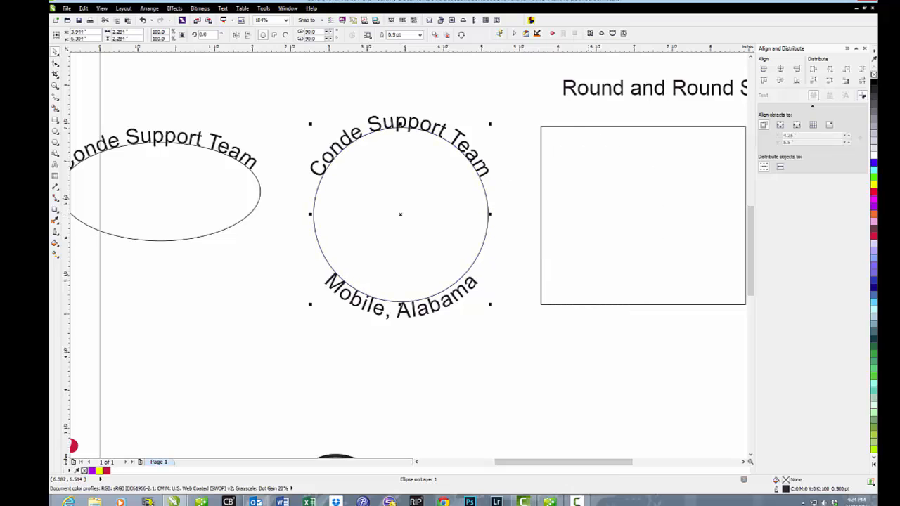
key("Delete")
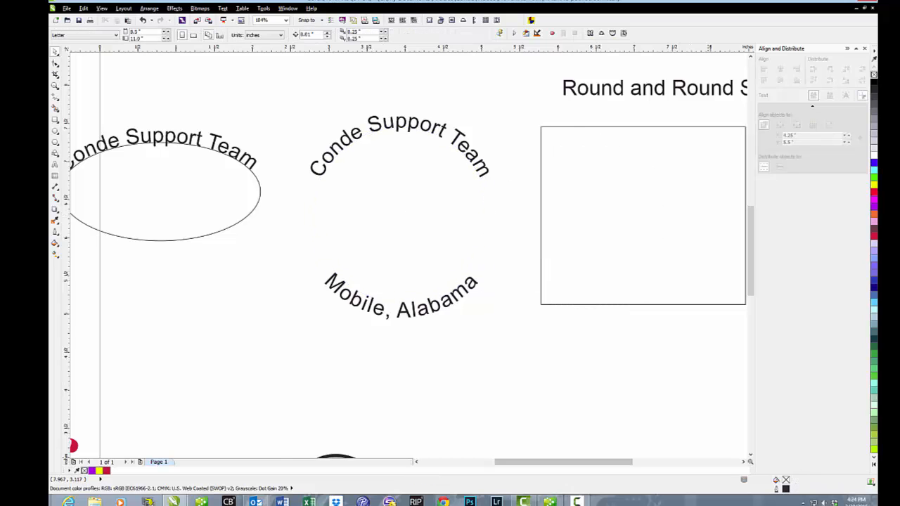
- Fit the Round and Round She Goes text around the outside of the rectangle and bring it onto the outline at zero distance
left_click(743, 462)
left_click(743, 462)
left_click(744, 462)
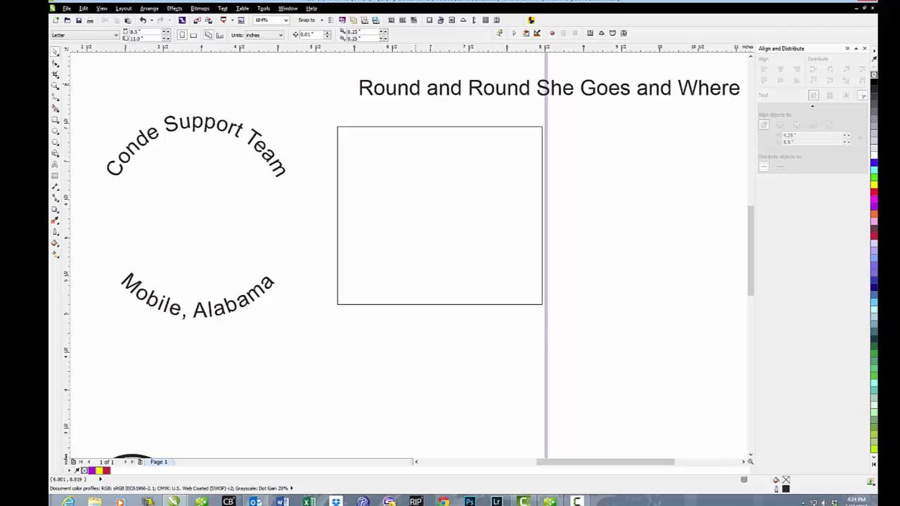
left_click(415, 88)
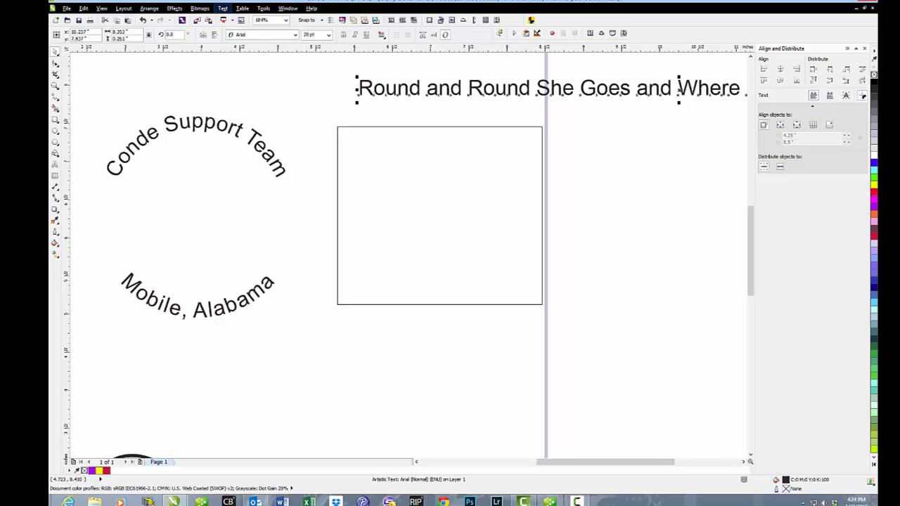
left_click(222, 7)
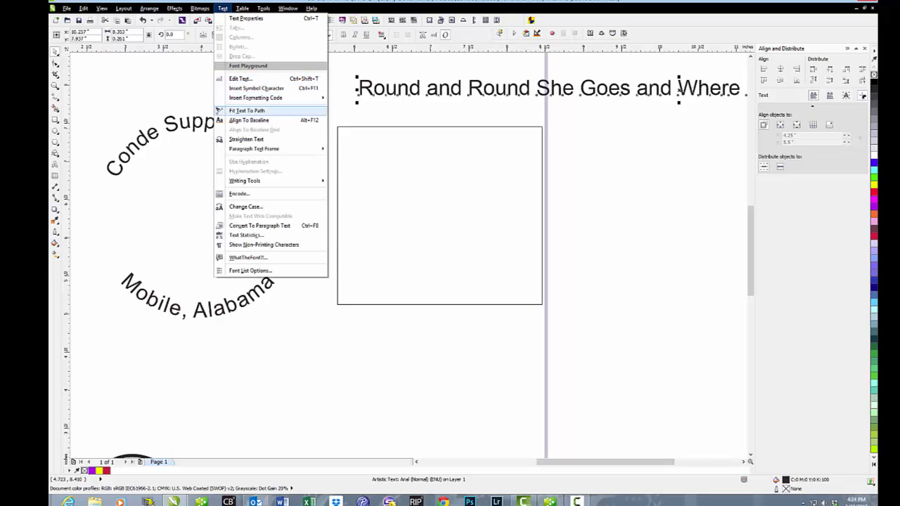
left_click(247, 111)
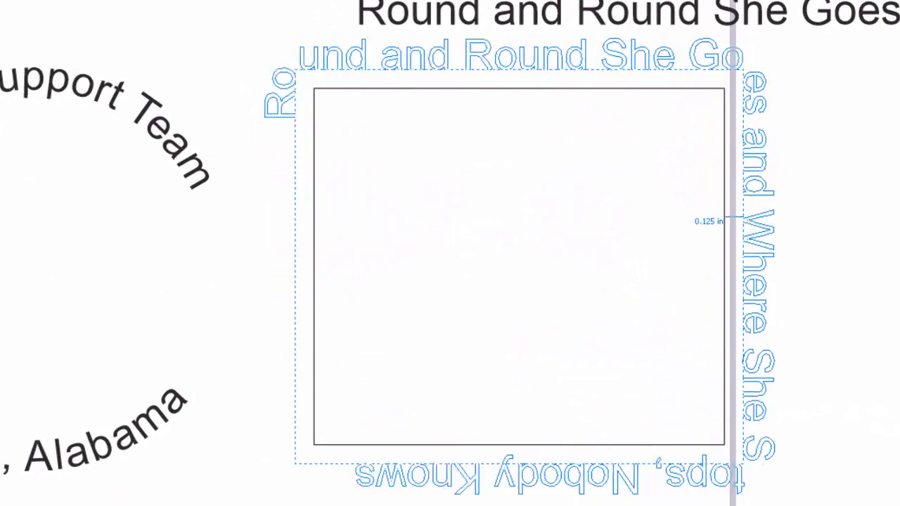
left_click(743, 265)
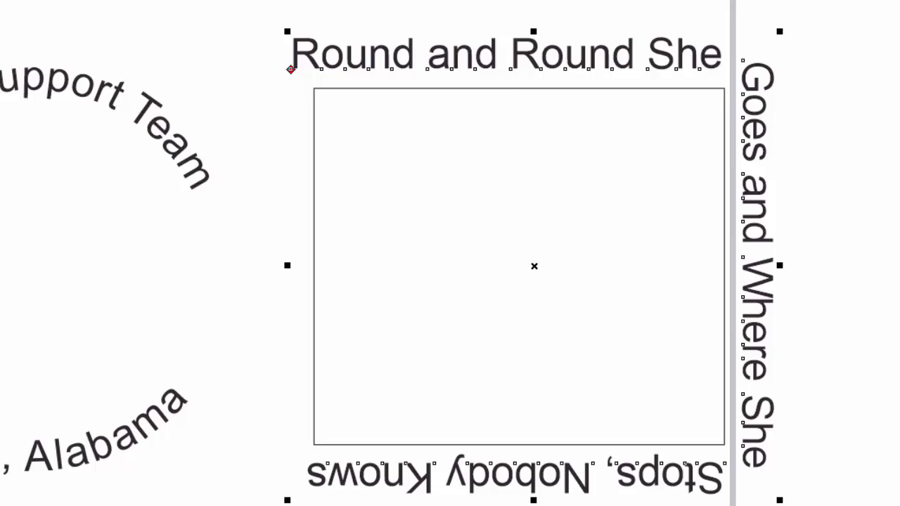
left_click_drag(290, 69, 302, 88)
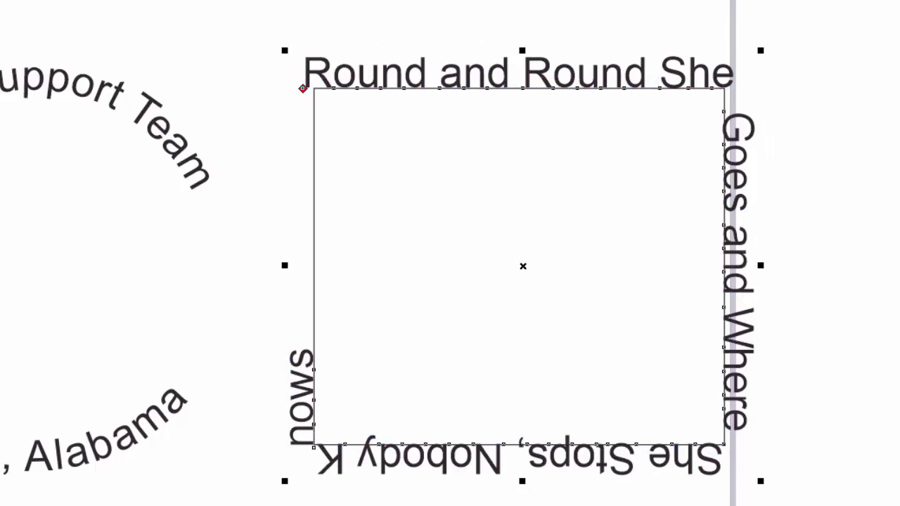
- Widen the rectangle text's letter spacing to fill all four sides, and slide its start to near the top of the left side
key("F10")
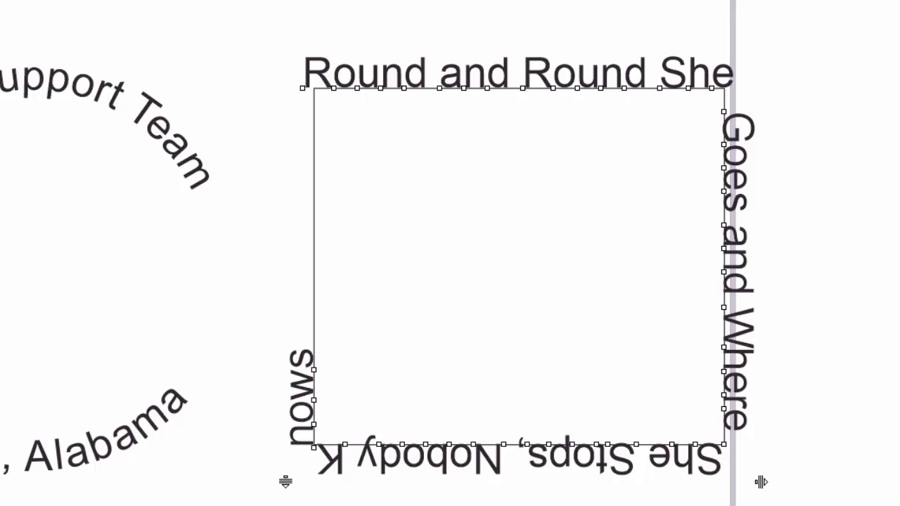
left_click_drag(761, 482, 761, 482)
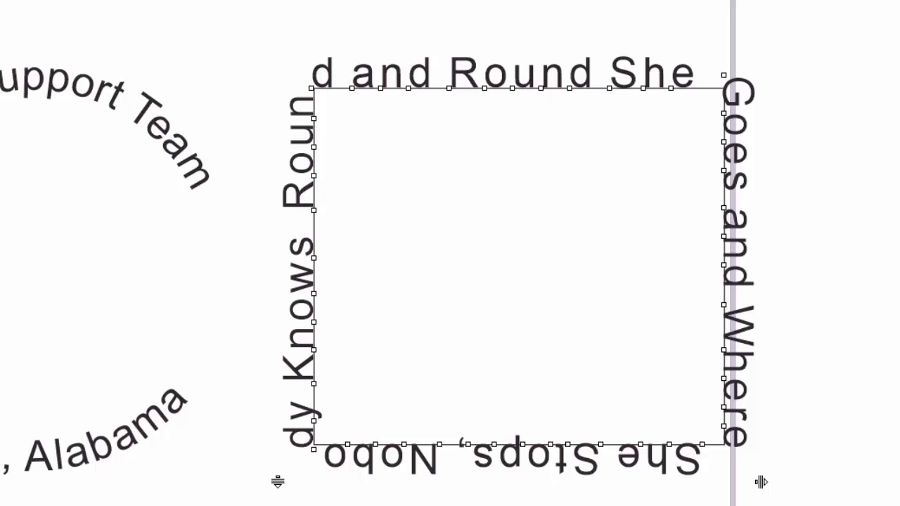
key("space")
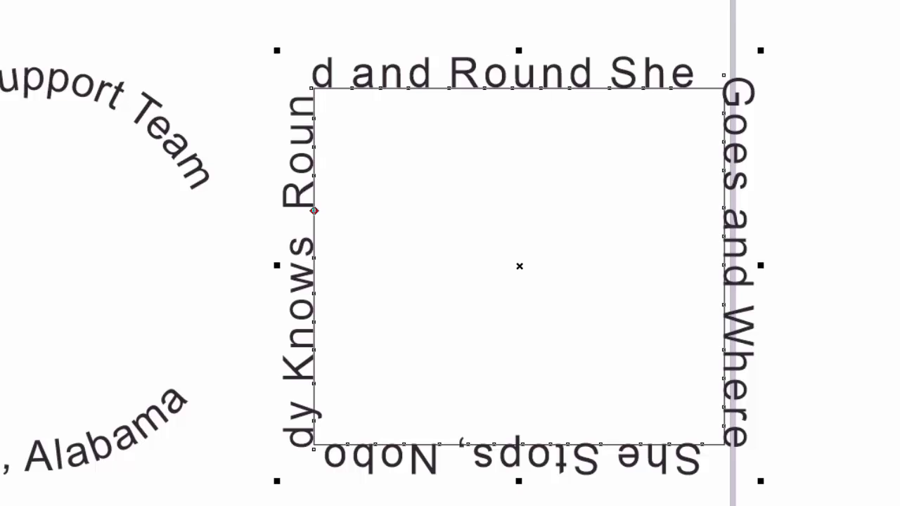
left_click_drag(314, 211, 314, 133)
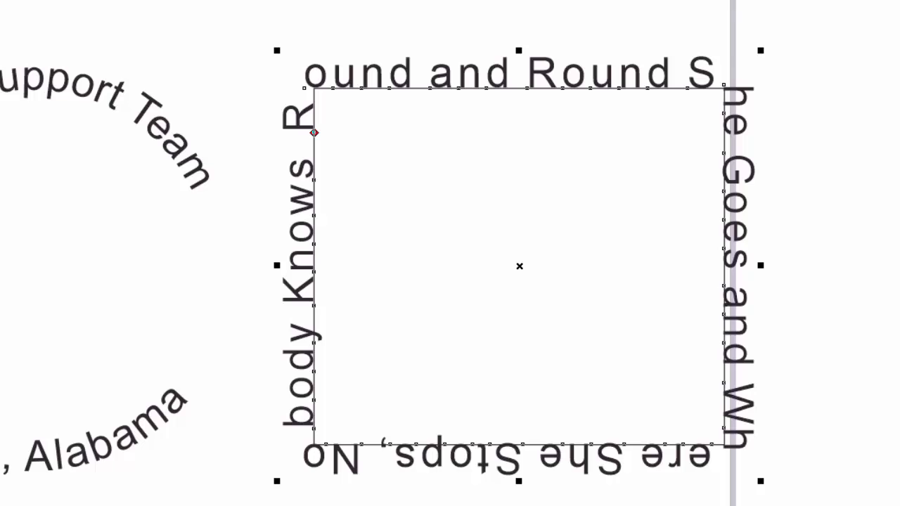
- Break the Round and Round She Goes text apart from its rectangle
left_click(88, 0)
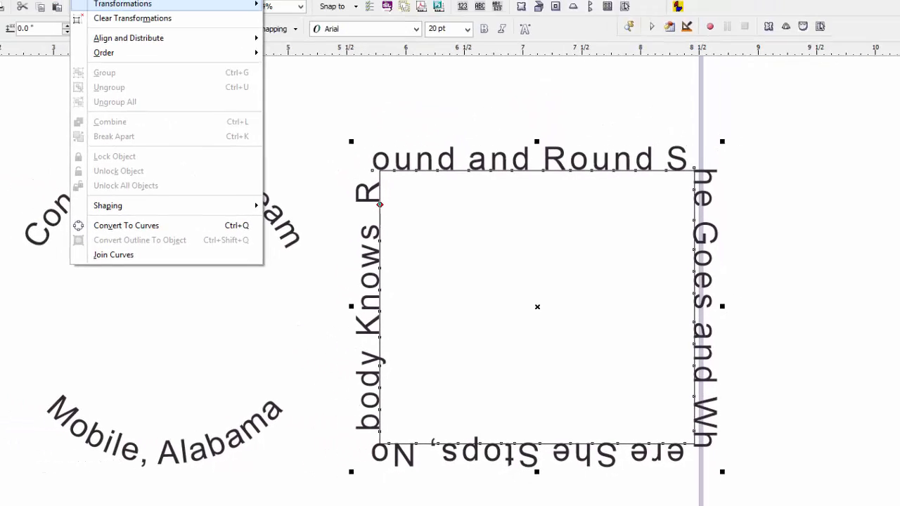
mouse_move(104, 53)
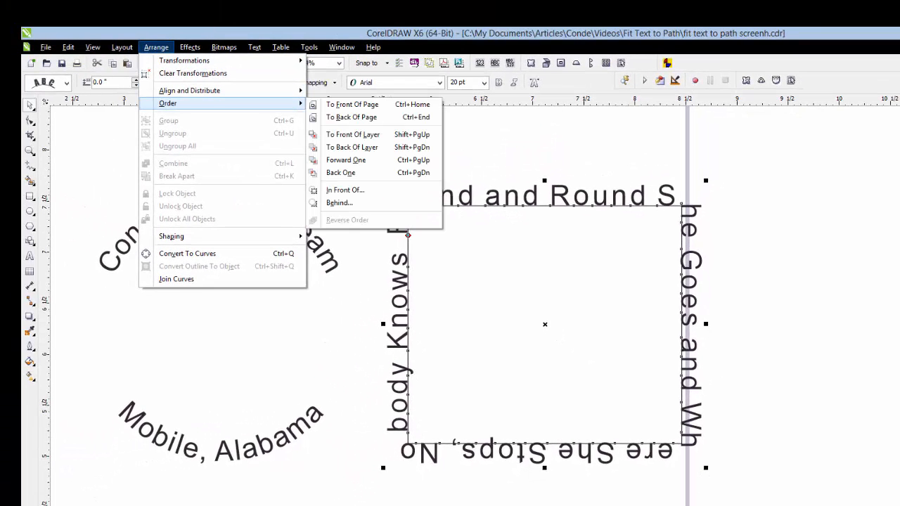
key("Escape")
key("Escape")
key("Escape")
key("Escape")
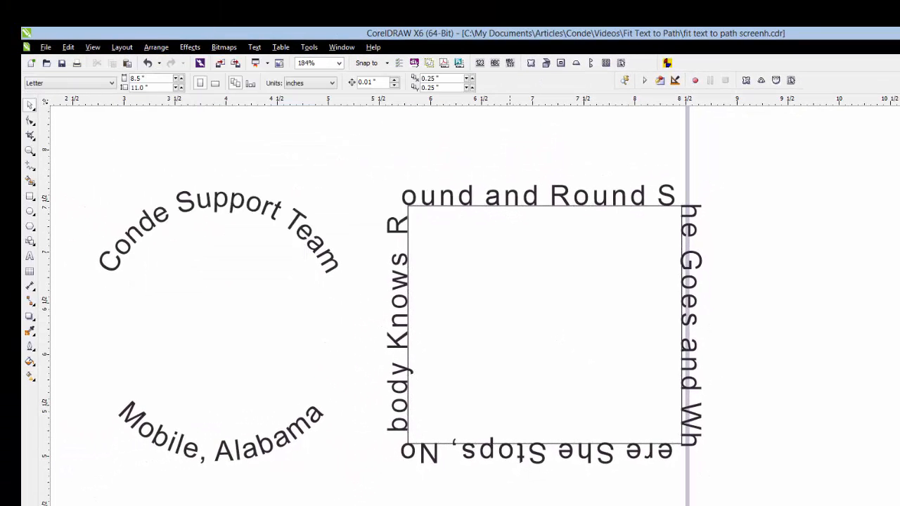
left_click(510, 191)
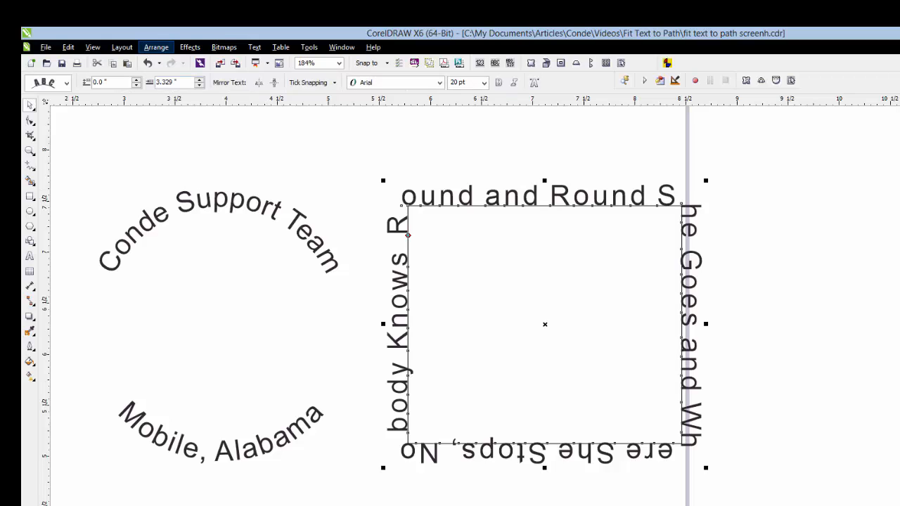
left_click(157, 47)
left_click(183, 176)
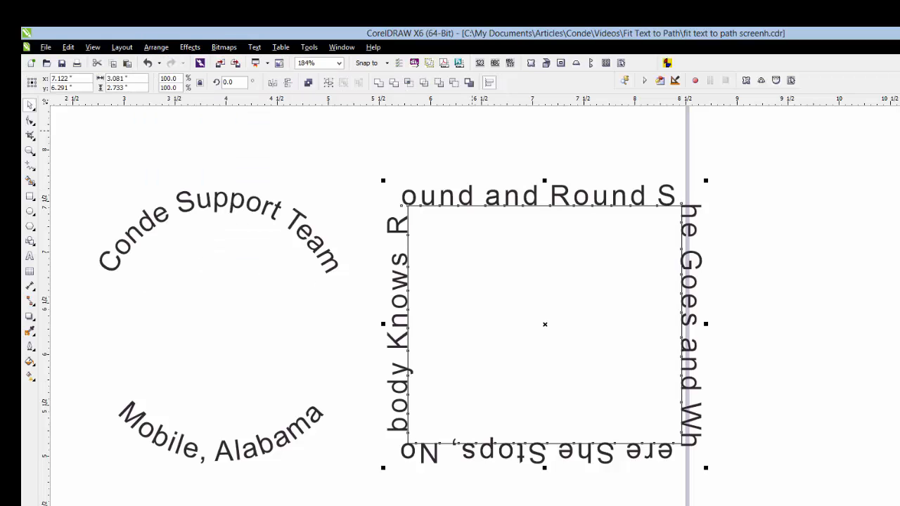
- Move the rectangle right, out of its surrounding text, to a centre at about 8.80, 6.35 inches
key("Escape")
left_click_drag(536, 261, 708, 255)
left_click(579, 200)
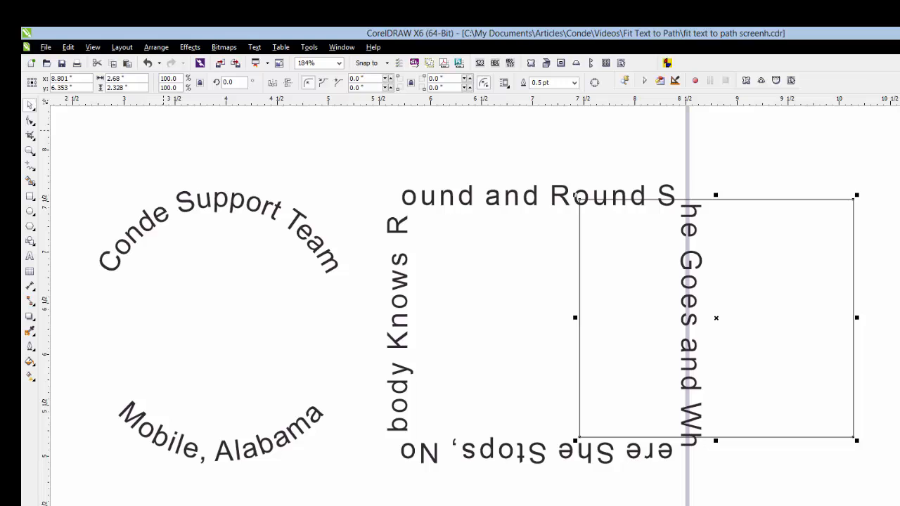
left_click(156, 48)
mouse_move(169, 103)
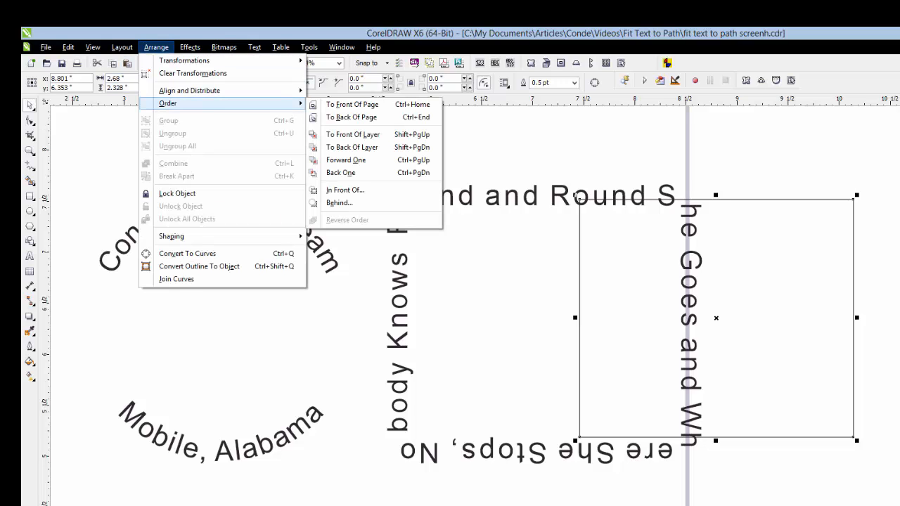
left_click(469, 134)
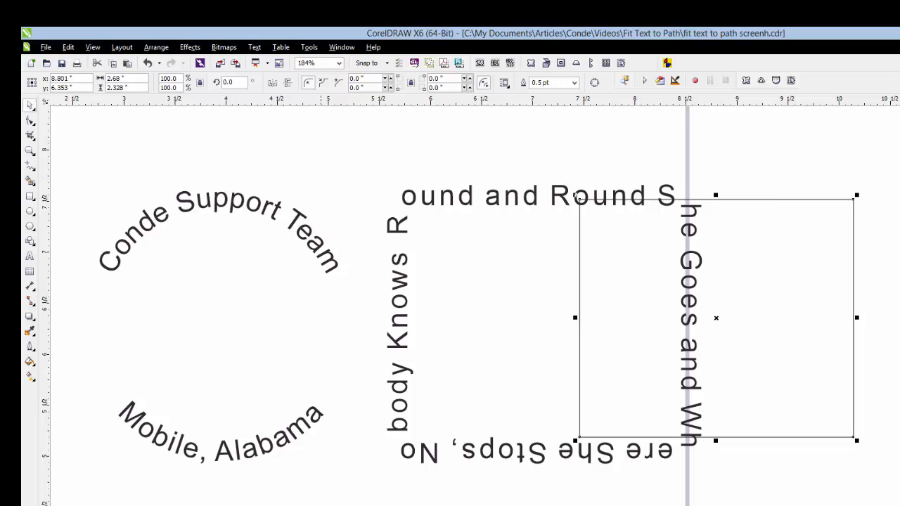
- Straighten the curved Conde Support Team text that was fitted to the deleted circle
left_click(253, 204)
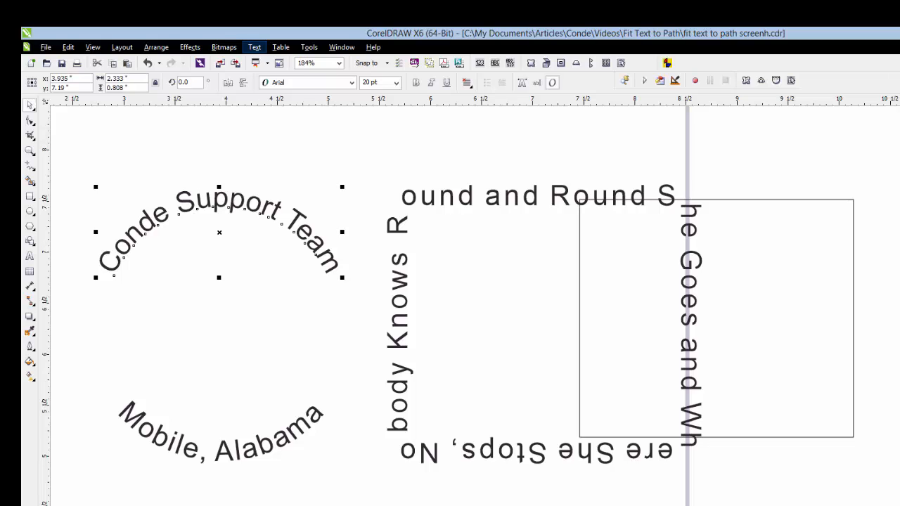
left_click(254, 47)
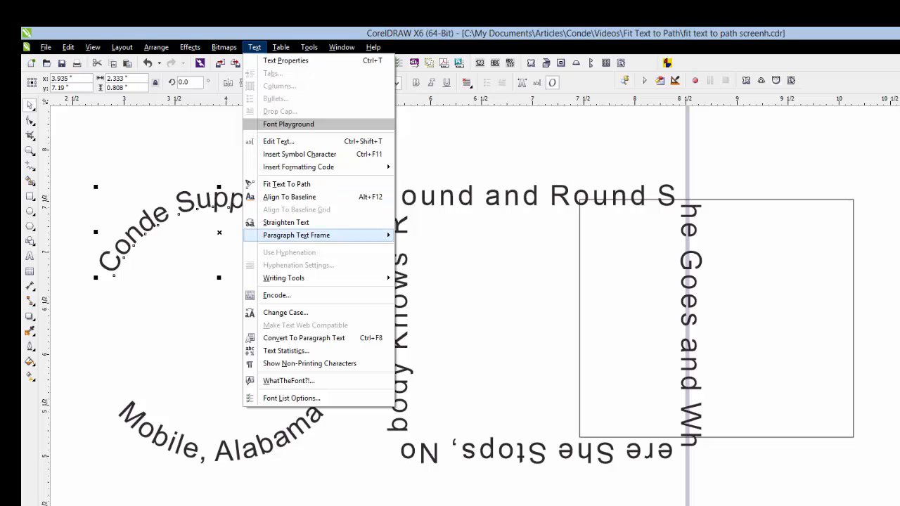
left_click(286, 222)
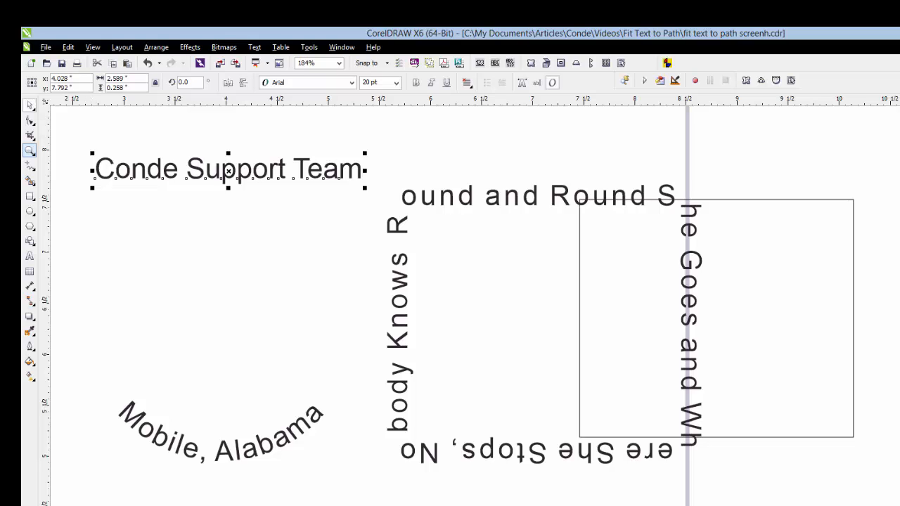
- Examine the curved FIT TEXT TO PATH title and the lines below it close up
left_click(29, 150)
left_click(103, 82)
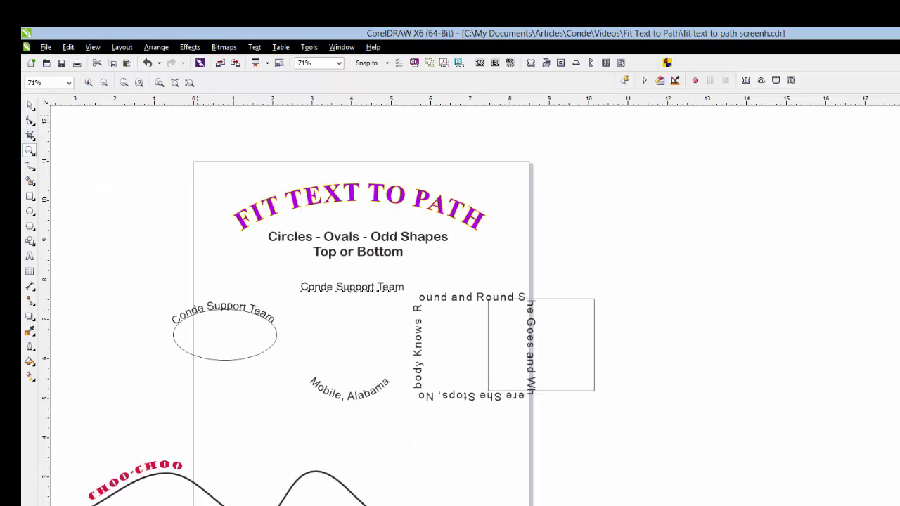
left_click_drag(215, 168, 513, 281)
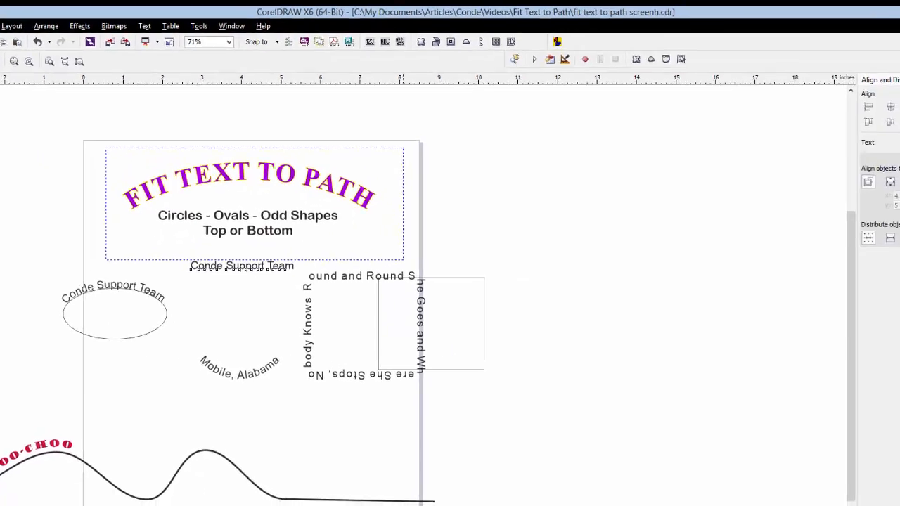
left_click_drag(404, 260, 403, 260)
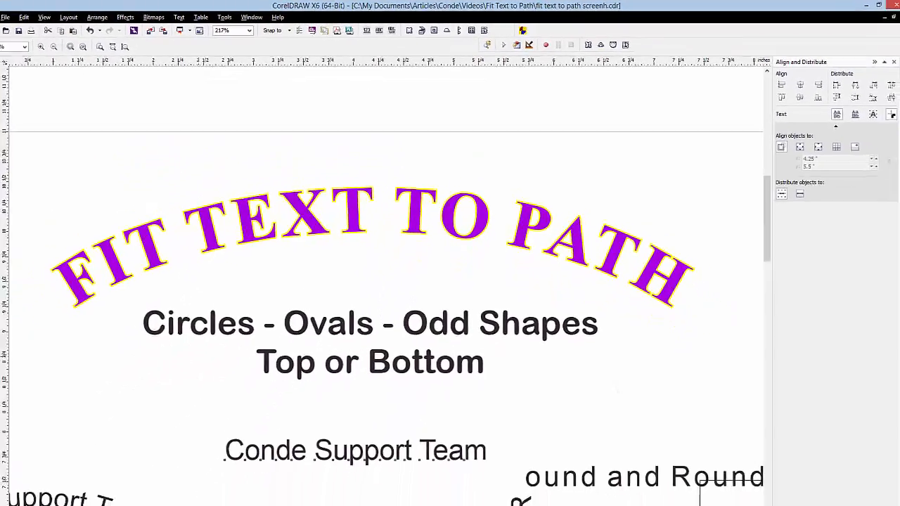